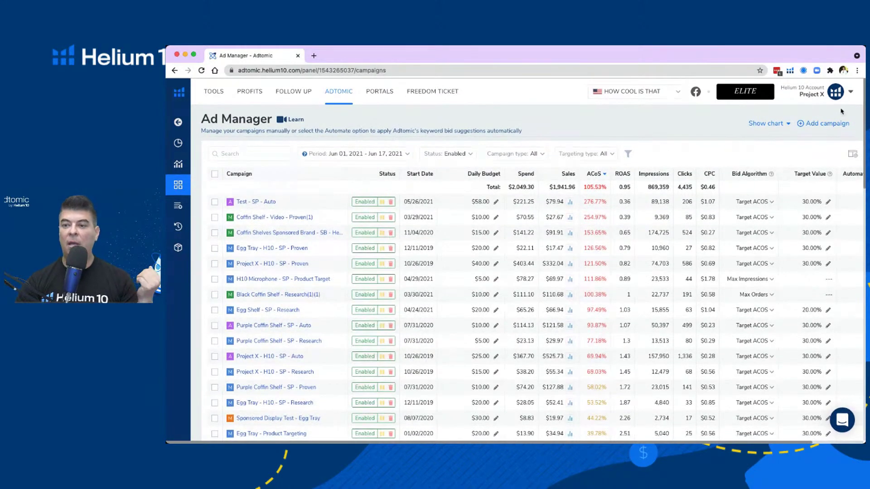
Log out of the Project X account.
{"action": "left_click", "coordinate": [851, 94]}
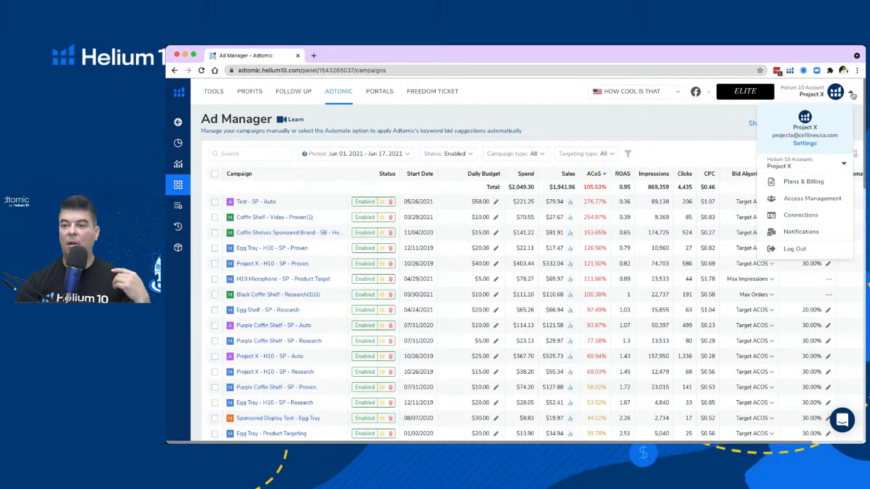
{"action": "scroll", "coordinate": [789, 222], "scroll_direction": "down", "scroll_amount": 1}
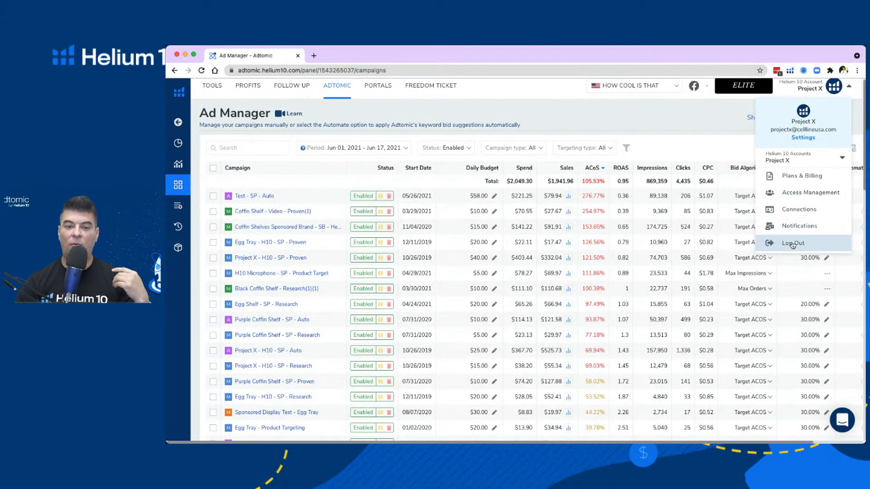
{"action": "left_click", "coordinate": [792, 244]}
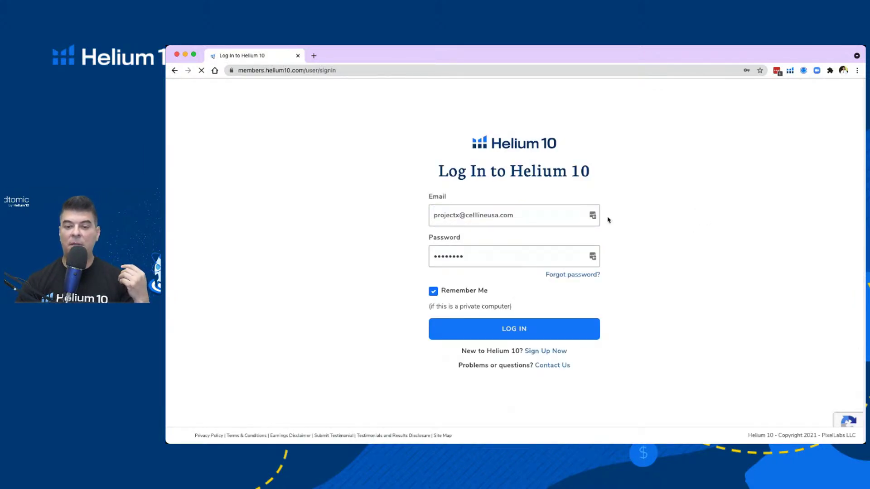
Log in to the InMotion Hemp account by filling in its saved e-mail and password.
{"action": "left_click", "coordinate": [561, 215]}
{"action": "left_click", "coordinate": [538, 312]}
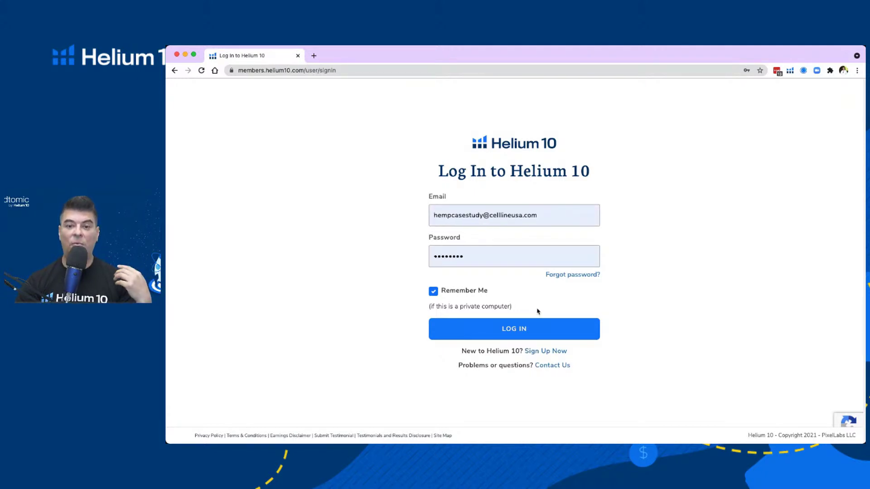
{"action": "left_click", "coordinate": [552, 326]}
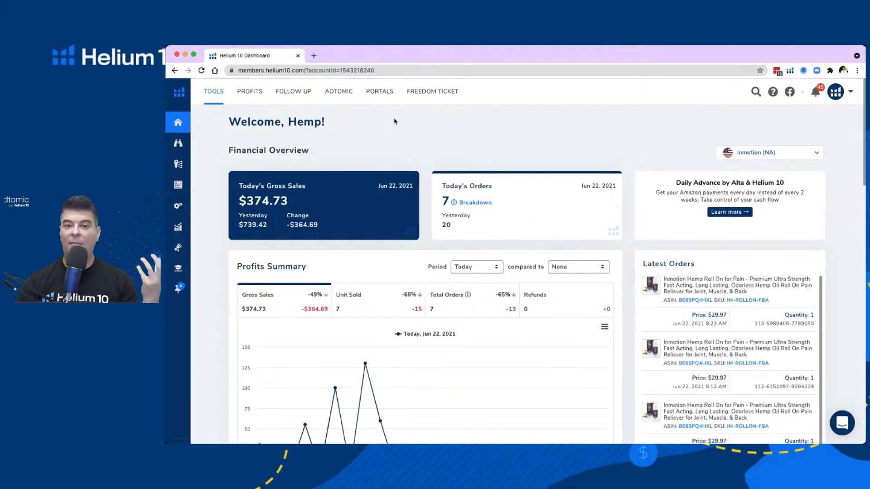
{"action": "left_click", "coordinate": [337, 92]}
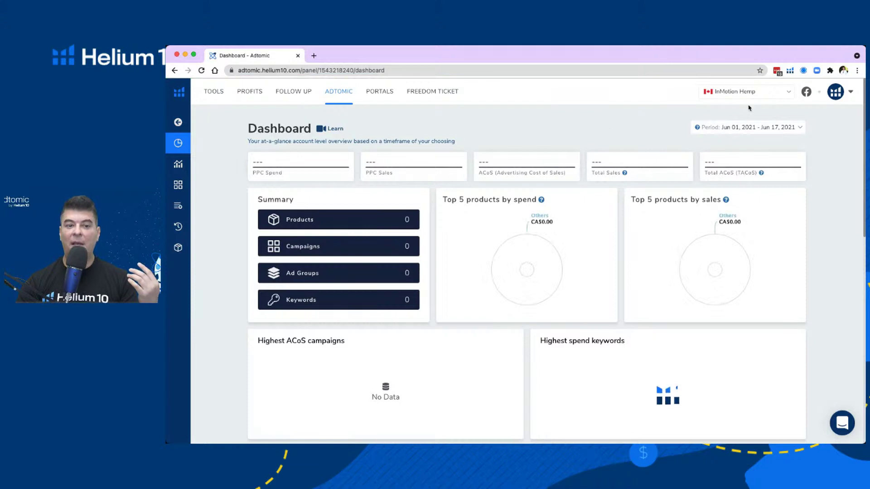
{"action": "left_click", "coordinate": [745, 92]}
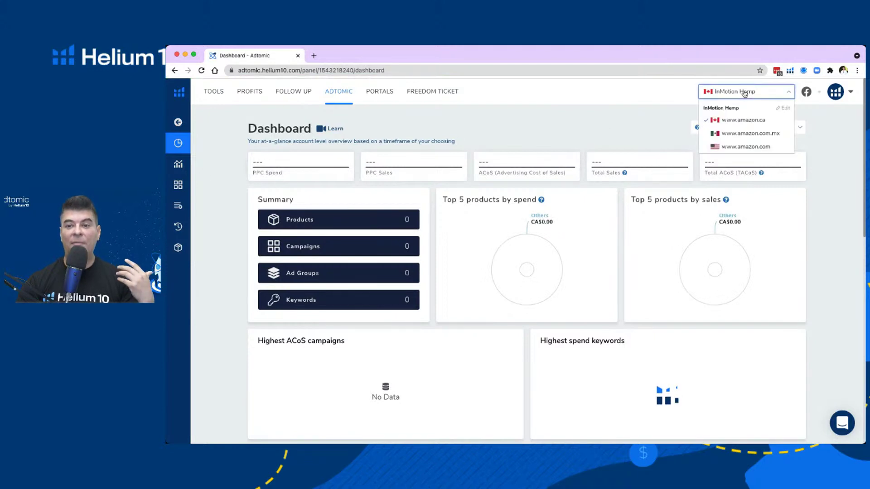
{"action": "left_click", "coordinate": [743, 147]}
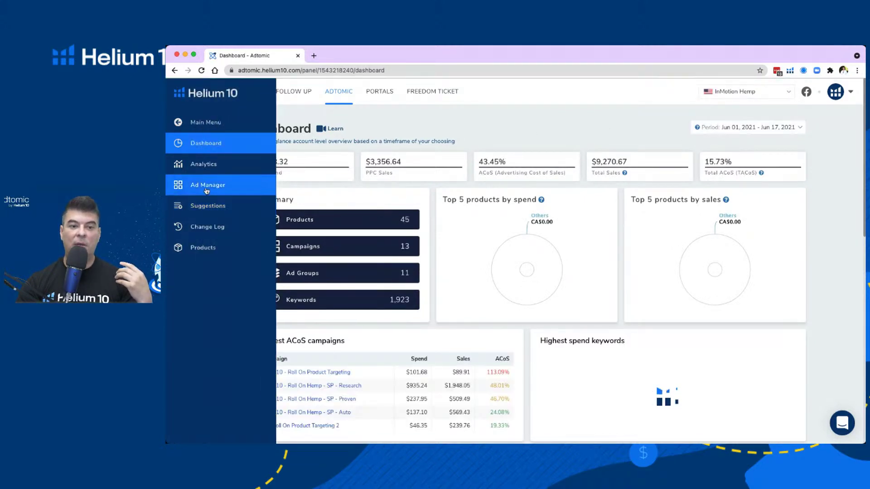
{"action": "left_click", "coordinate": [195, 186]}
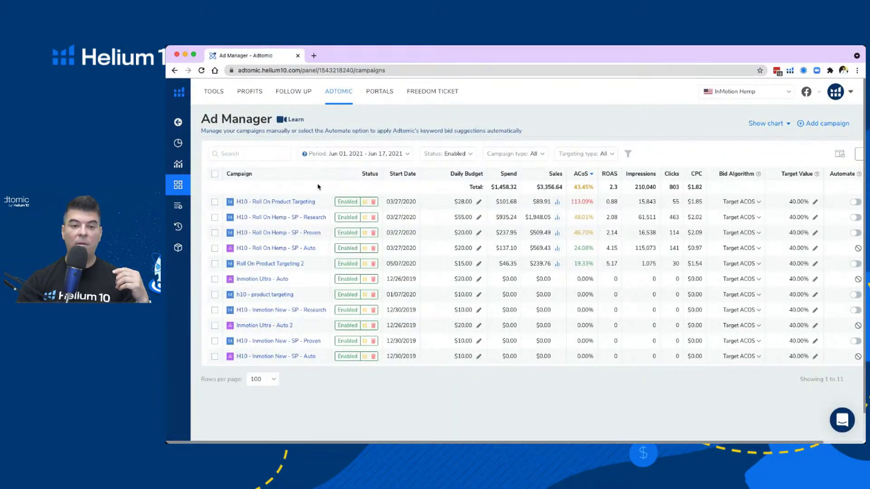
Filter the Ad Manager campaign list by the search term "roll on".
{"action": "scroll", "coordinate": [652, 227], "scroll_direction": "right", "scroll_amount": 3}
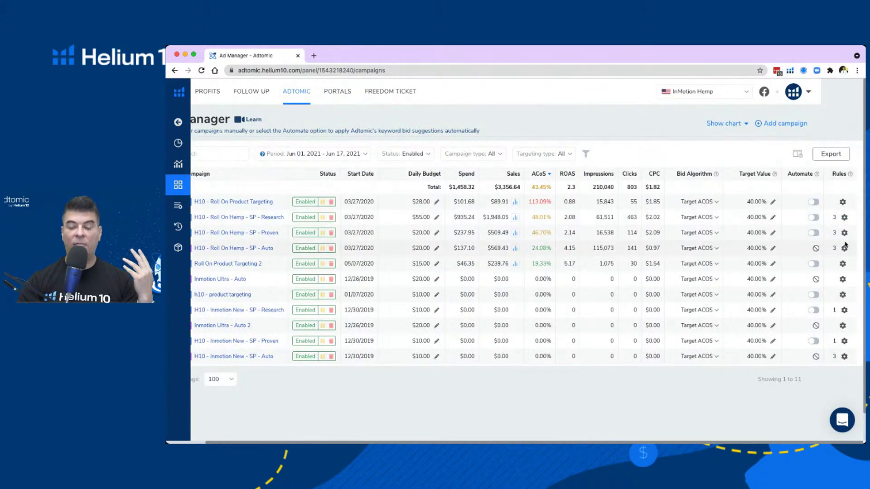
{"action": "scroll", "coordinate": [390, 217], "scroll_direction": "left", "scroll_amount": 3}
{"action": "left_click", "coordinate": [244, 154]}
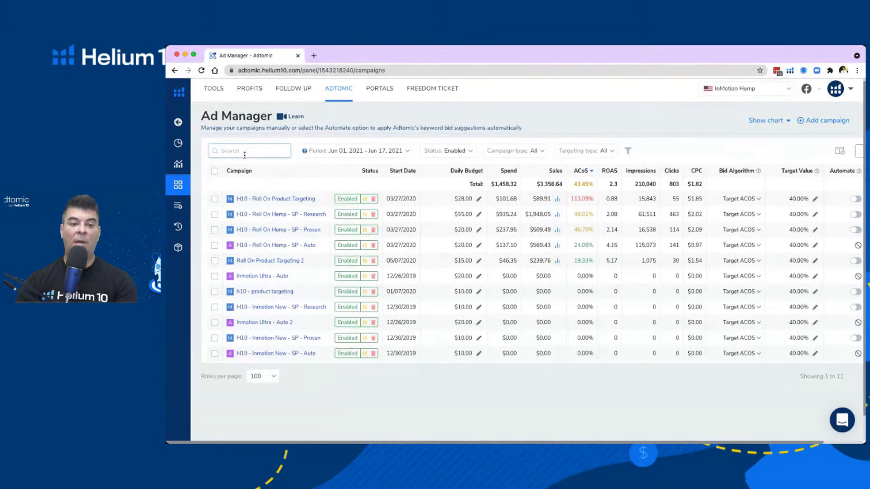
{"action": "left_click", "coordinate": [251, 154]}
{"action": "type", "text": "roll on"}
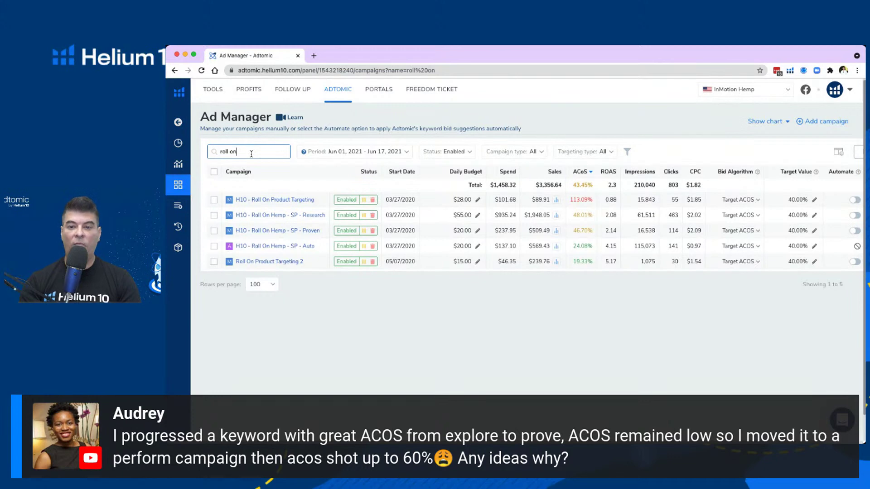
Examine the performance figures, automation settings and rules of the filtered roll-on campaigns.
{"action": "scroll", "coordinate": [591, 218], "scroll_direction": "right", "scroll_amount": 3}
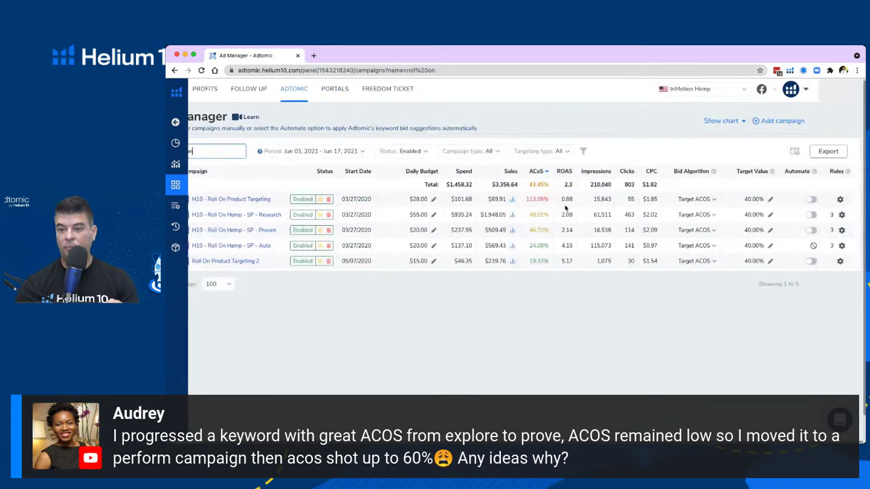
{"action": "scroll", "coordinate": [607, 221], "scroll_direction": "left", "scroll_amount": 3}
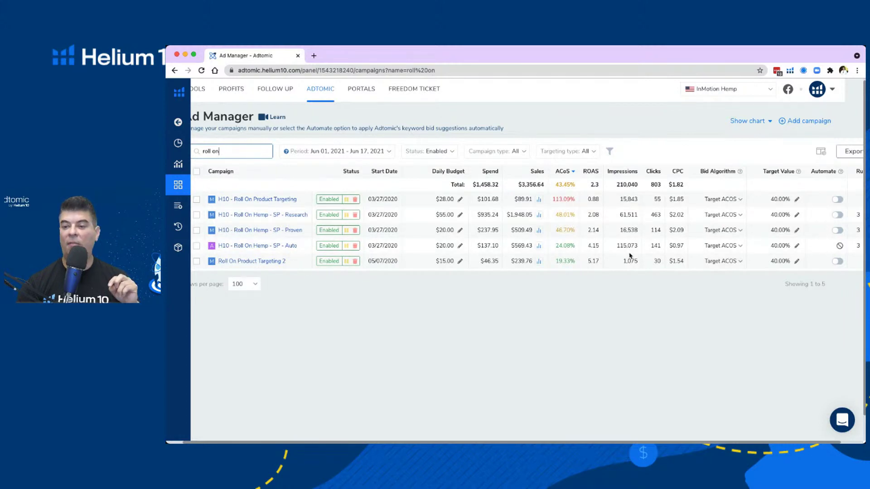
{"action": "scroll", "coordinate": [660, 239], "scroll_direction": "right", "scroll_amount": 2}
{"action": "scroll", "coordinate": [822, 206], "scroll_direction": "left", "scroll_amount": 3}
{"action": "scroll", "coordinate": [834, 204], "scroll_direction": "right", "scroll_amount": 3}
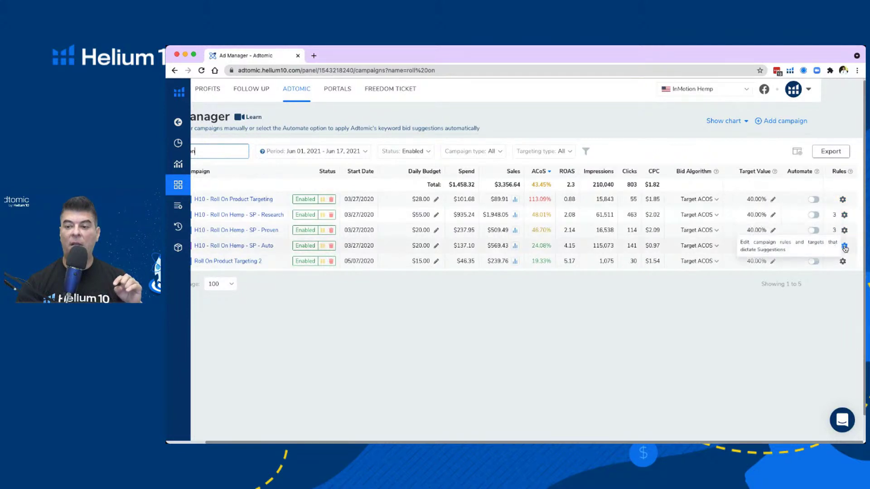
{"action": "scroll", "coordinate": [847, 229], "scroll_direction": "left", "scroll_amount": 1}
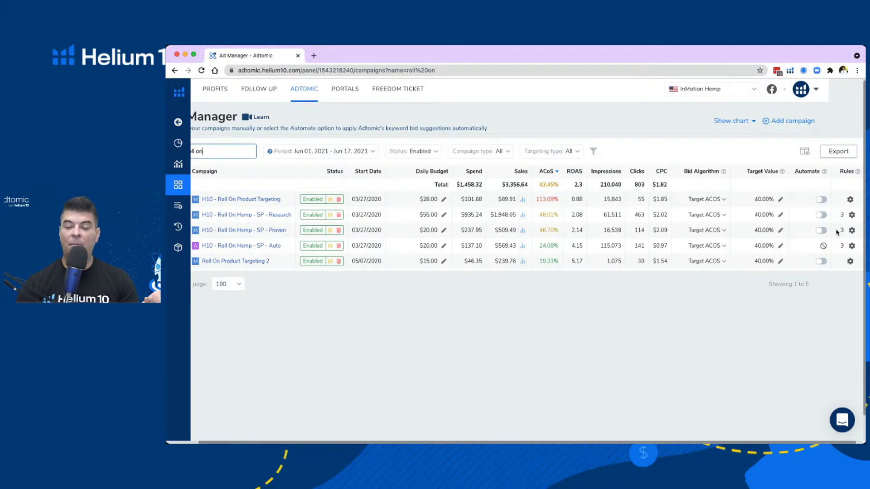
{"action": "scroll", "coordinate": [836, 232], "scroll_direction": "right", "scroll_amount": 2}
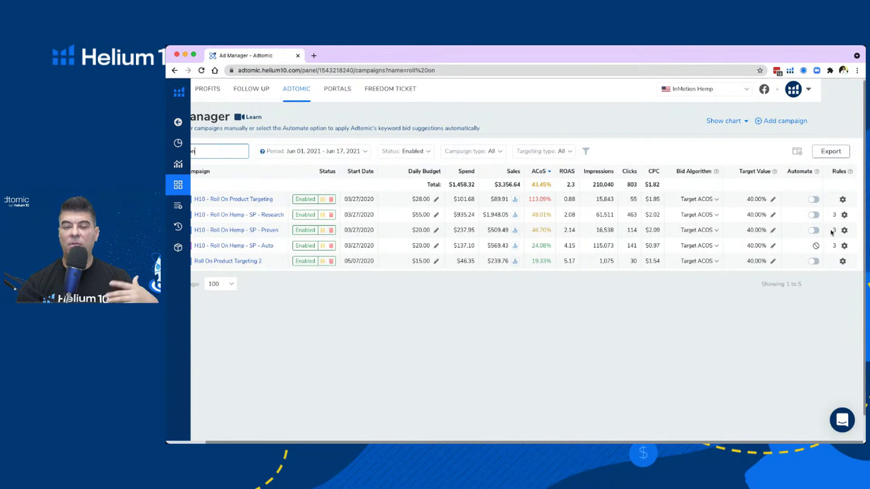
Delete the "Negative based on ACoS" rule from the H10 - Roll On Hemp - SP - Research campaign.
{"action": "left_click", "coordinate": [845, 217]}
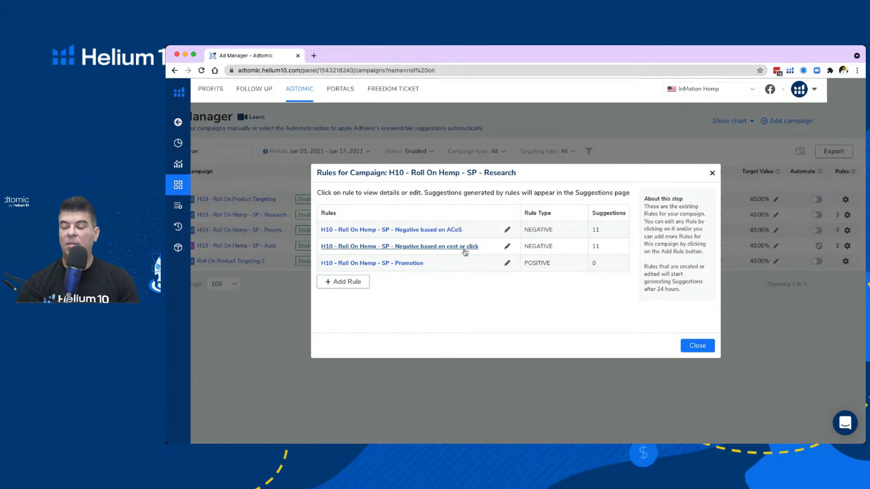
{"action": "left_click", "coordinate": [417, 230]}
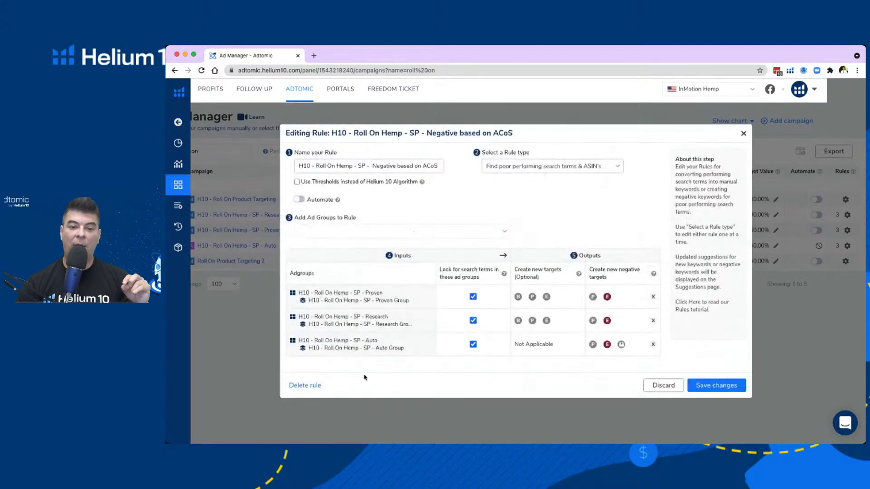
{"action": "left_click", "coordinate": [312, 385]}
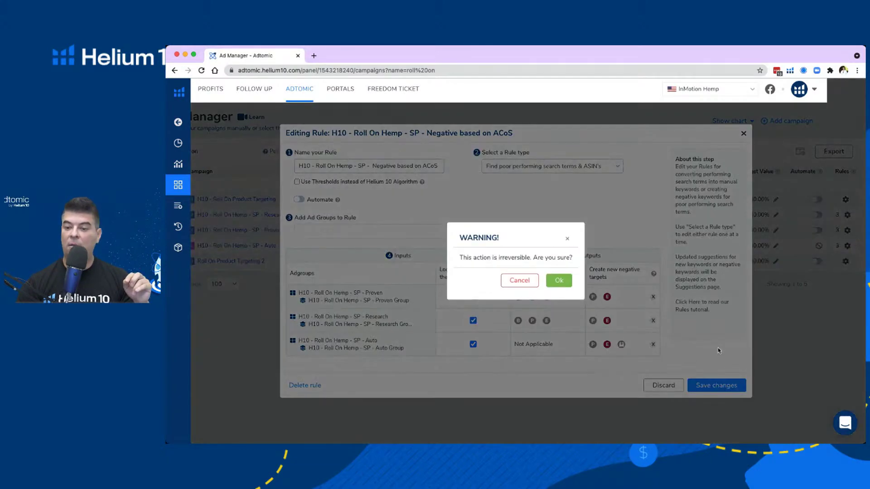
{"action": "left_click", "coordinate": [559, 280]}
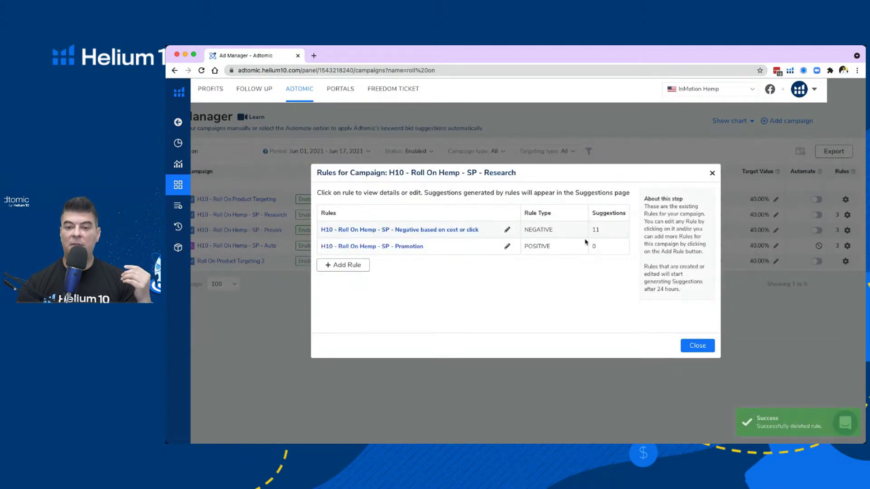
Delete the "Negative based on cost or click" rule from the Research campaign's rules.
{"action": "left_click", "coordinate": [408, 231]}
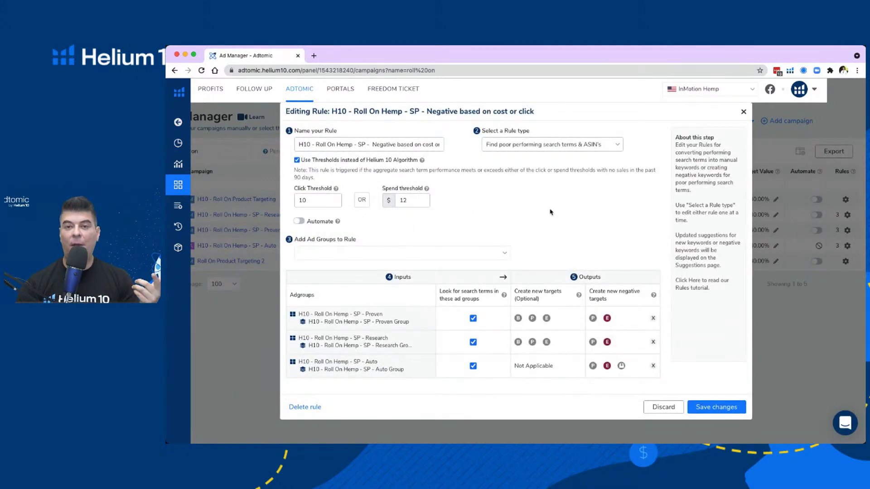
{"action": "left_click", "coordinate": [313, 407]}
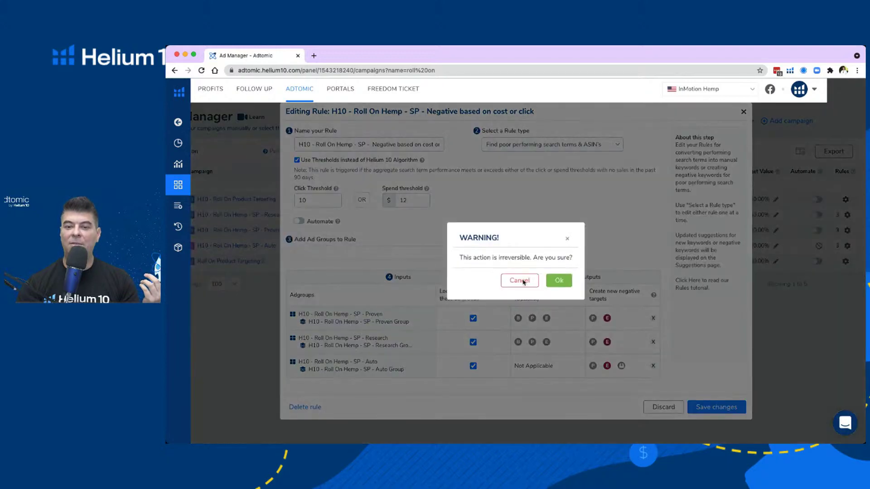
{"action": "left_click", "coordinate": [560, 280]}
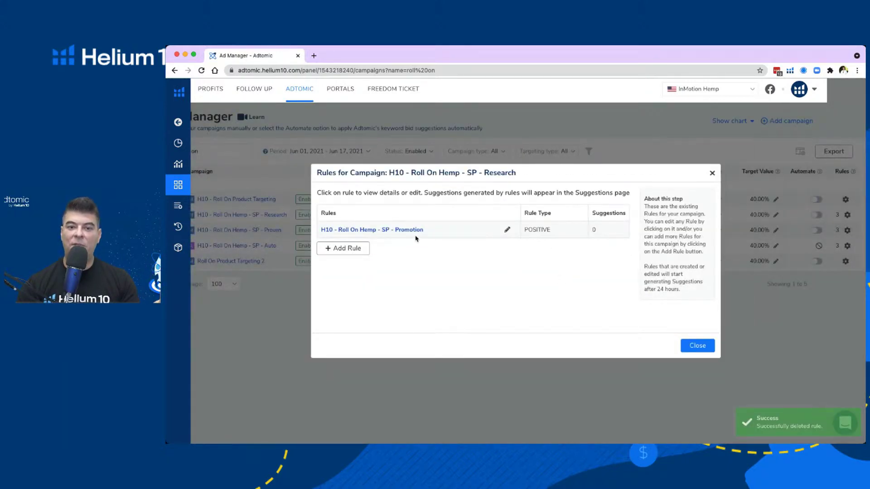
Delete the "H10 - Roll On Hemp - SP - Promotion" rule, close the campaign's rules and reload the campaign list.
{"action": "left_click", "coordinate": [401, 232]}
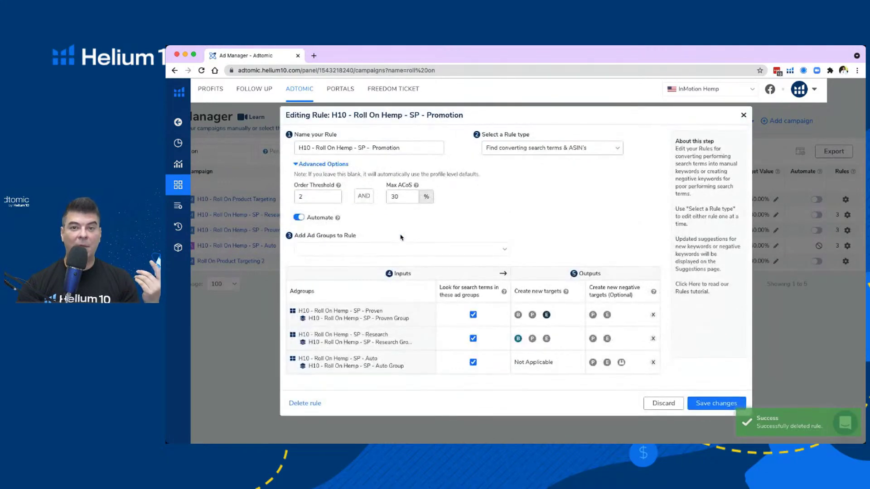
{"action": "left_click", "coordinate": [307, 404]}
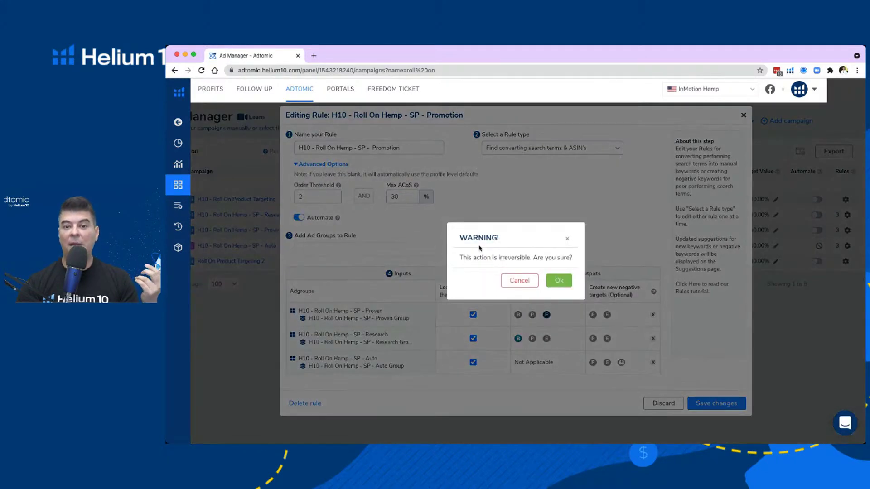
{"action": "left_click", "coordinate": [558, 282]}
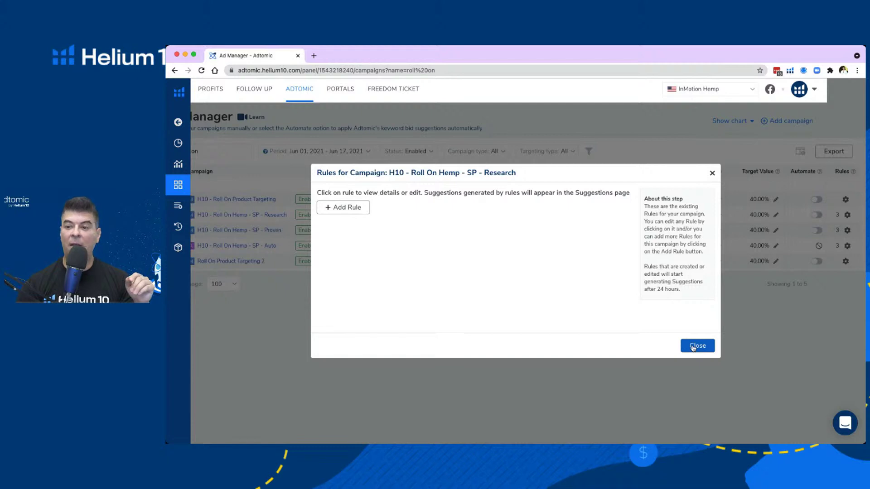
{"action": "left_click", "coordinate": [693, 346]}
{"action": "left_click", "coordinate": [202, 71]}
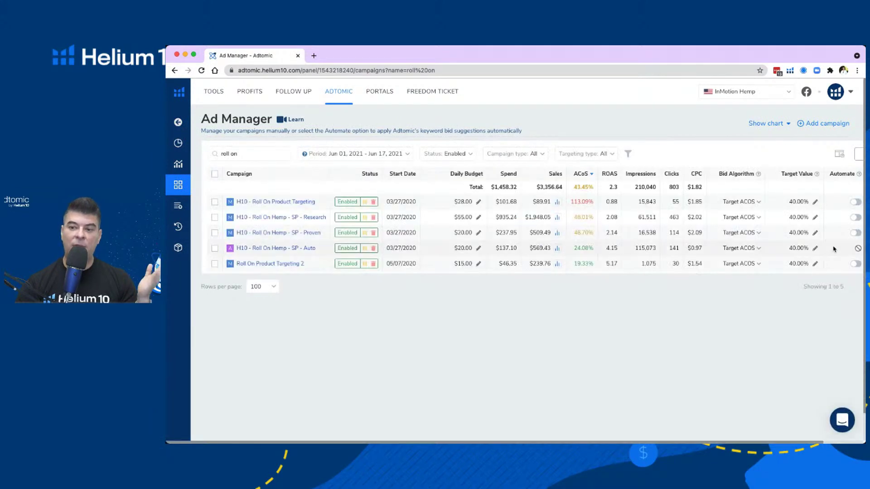
Start a new rule for the H10 - Roll On Product Targeting campaign and name it "Roll On New Keywords 6/22".
{"action": "scroll", "coordinate": [841, 192], "scroll_direction": "right", "scroll_amount": 3}
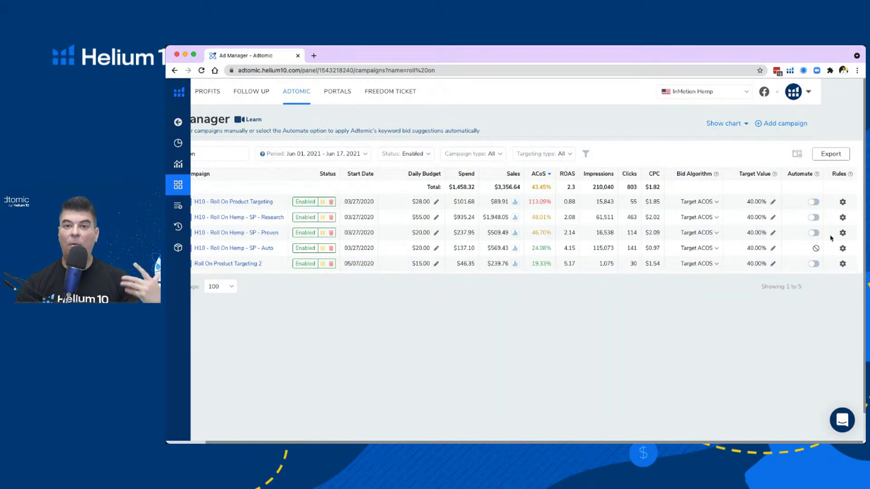
{"action": "scroll", "coordinate": [822, 239], "scroll_direction": "left", "scroll_amount": 2}
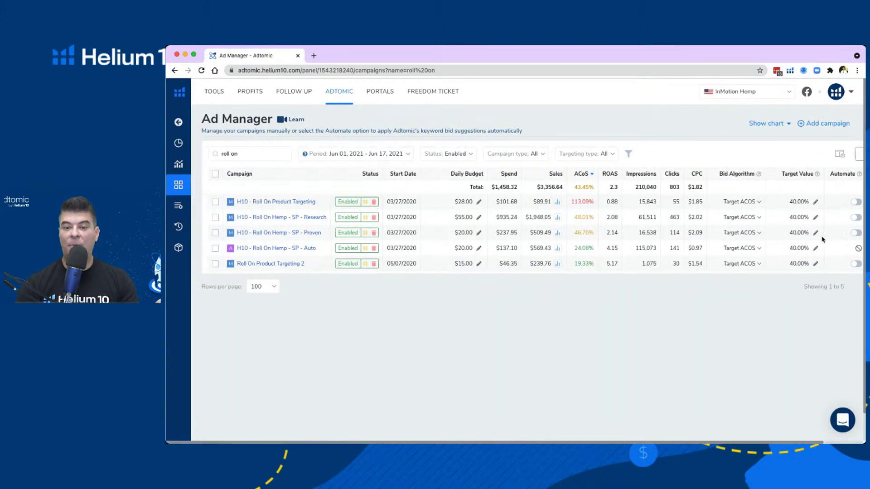
{"action": "scroll", "coordinate": [822, 239], "scroll_direction": "right", "scroll_amount": 2}
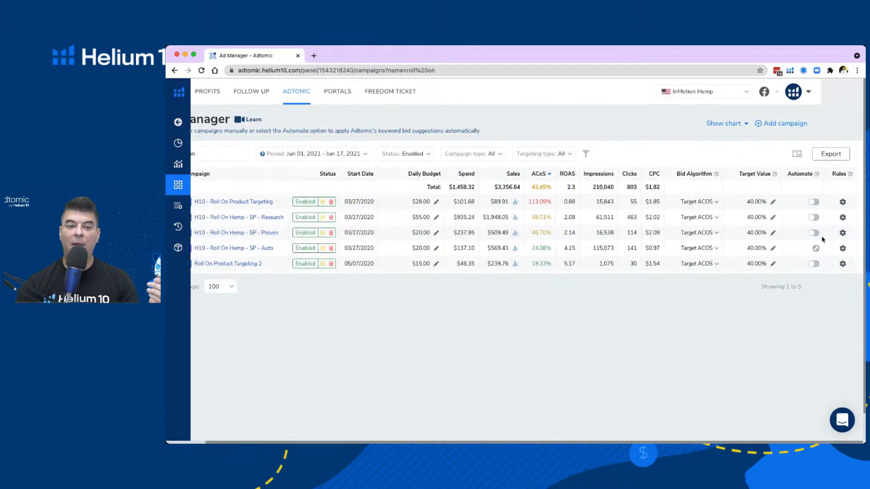
{"action": "left_click", "coordinate": [842, 203]}
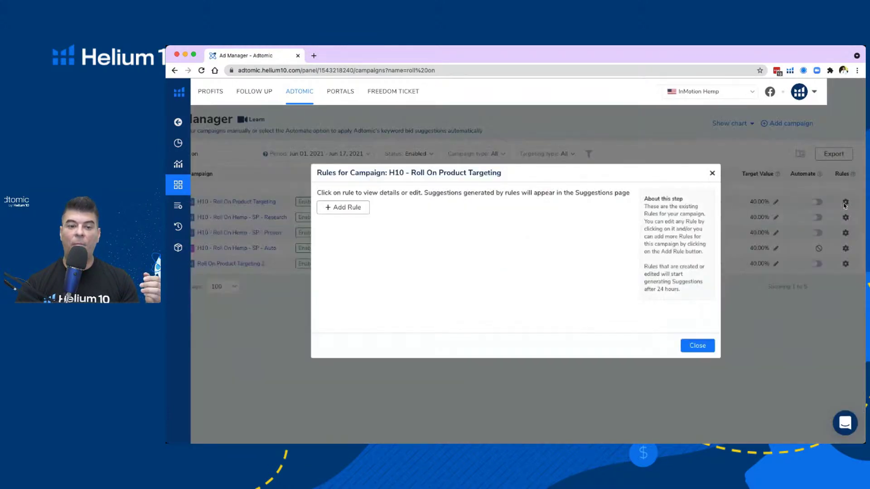
{"action": "left_click", "coordinate": [359, 209]}
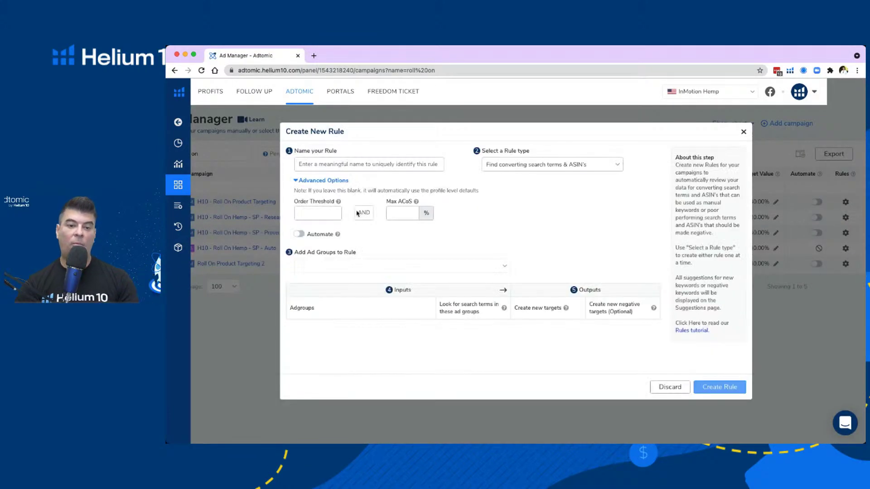
{"action": "left_click", "coordinate": [363, 165]}
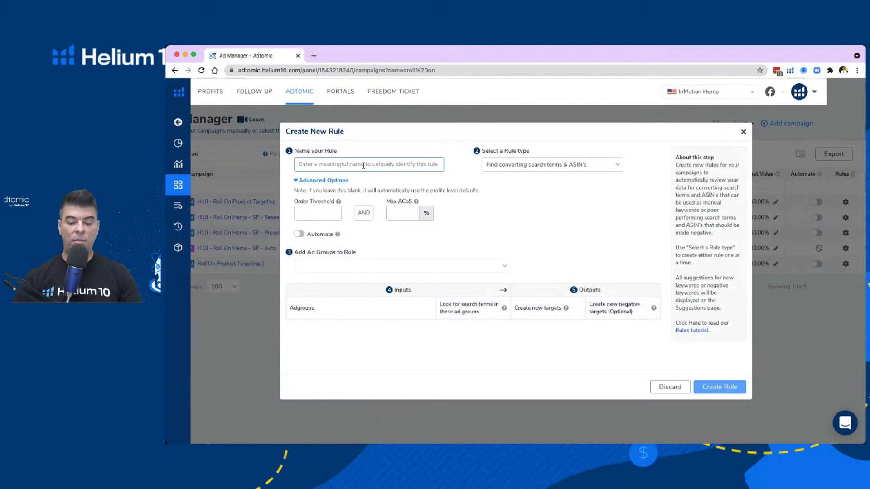
{"action": "type", "text": "Role"}
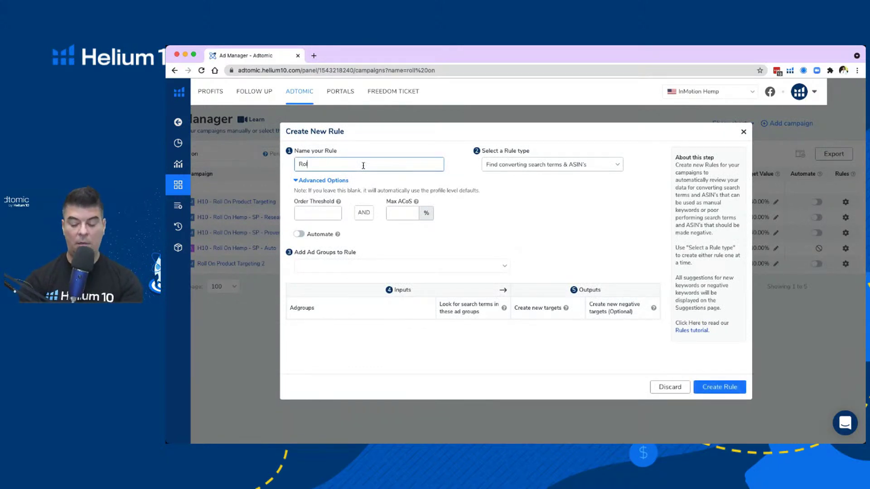
{"action": "type", "text": "l"}
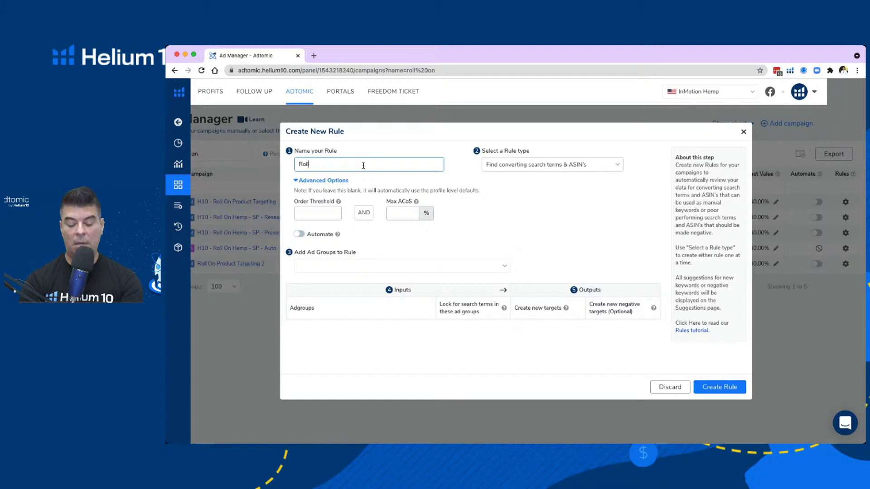
{"action": "type", "text": " On N"}
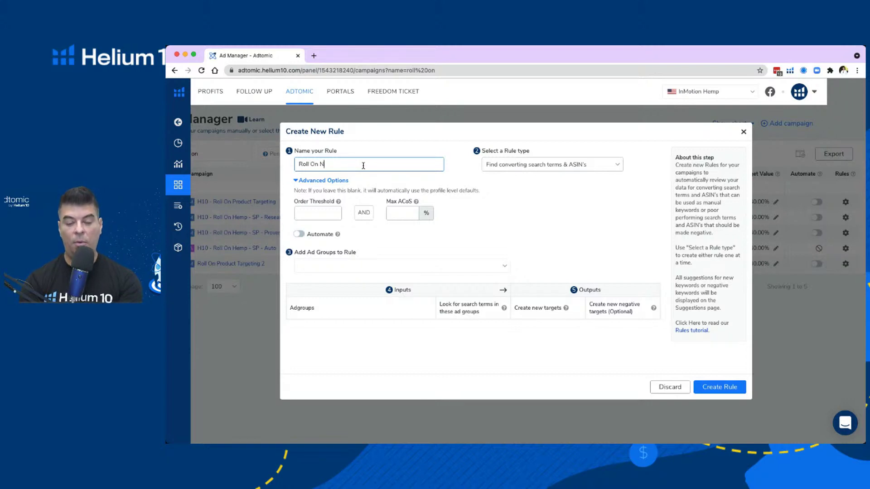
{"action": "type", "text": "ew Keyw"}
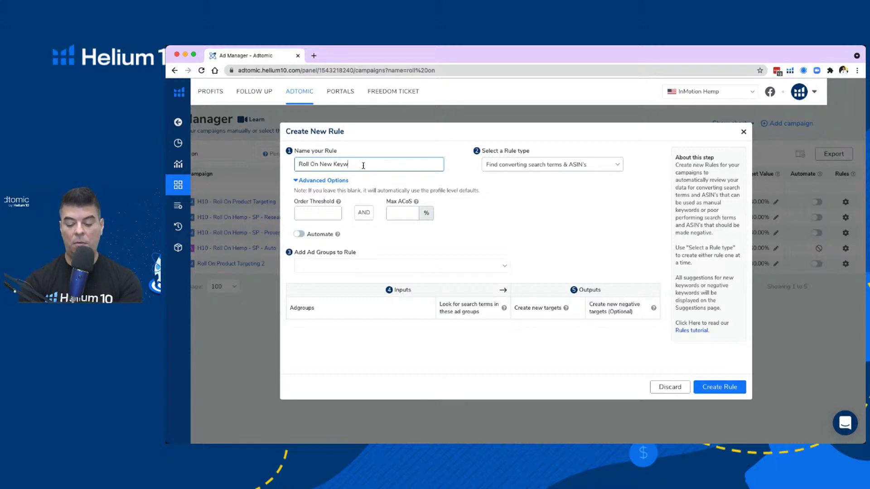
{"action": "type", "text": "ords "}
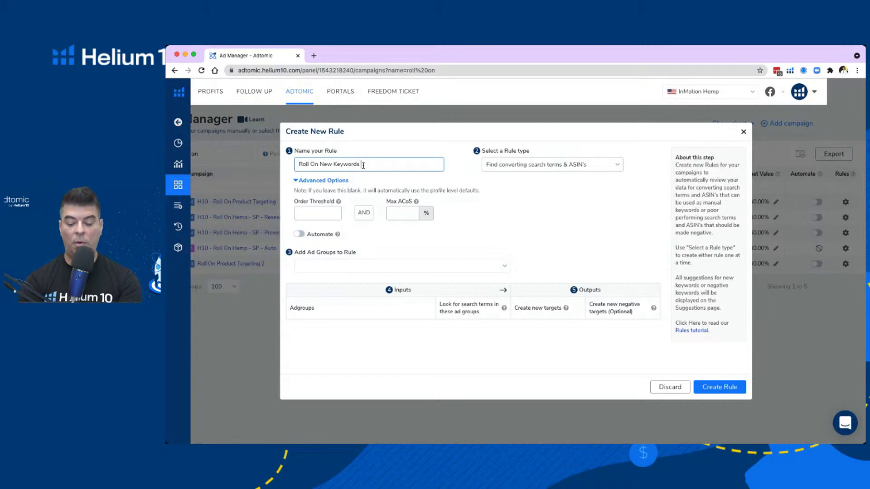
{"action": "type", "text": "(4/22"}
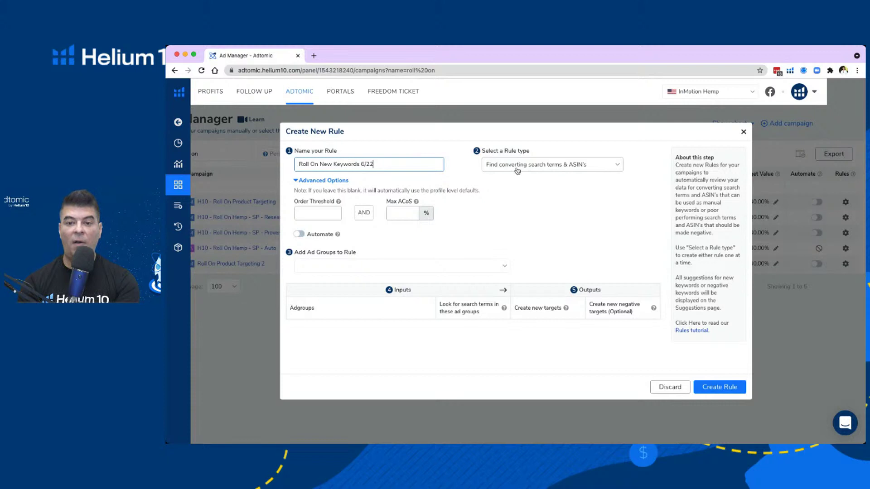
Set the rule's order threshold to 2 and its maximum ACoS to 50%.
{"action": "left_click", "coordinate": [308, 209]}
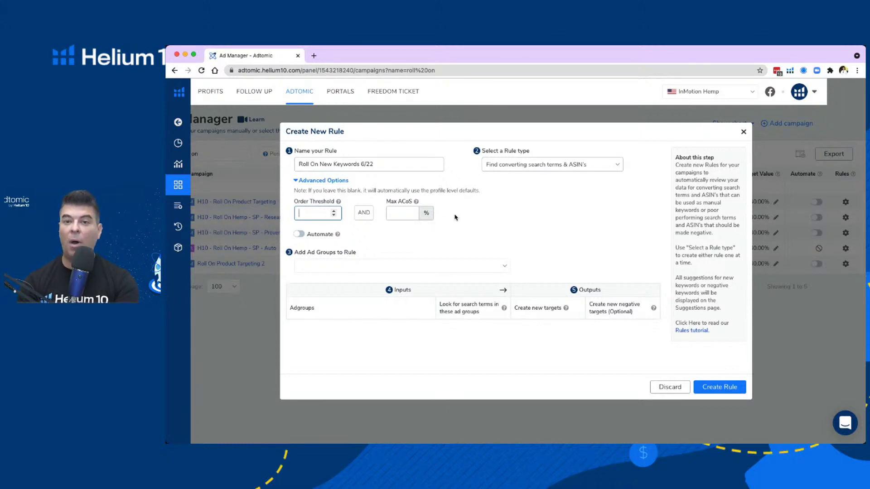
{"action": "left_click", "coordinate": [298, 181]}
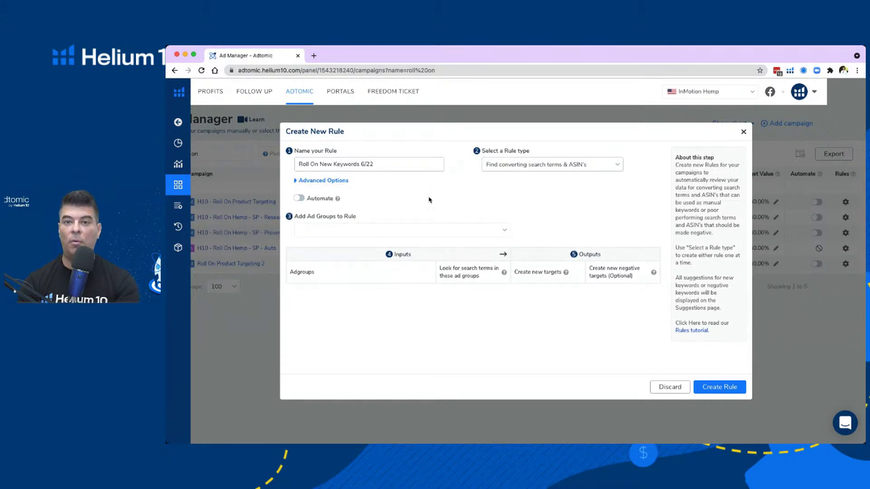
{"action": "left_click", "coordinate": [297, 181]}
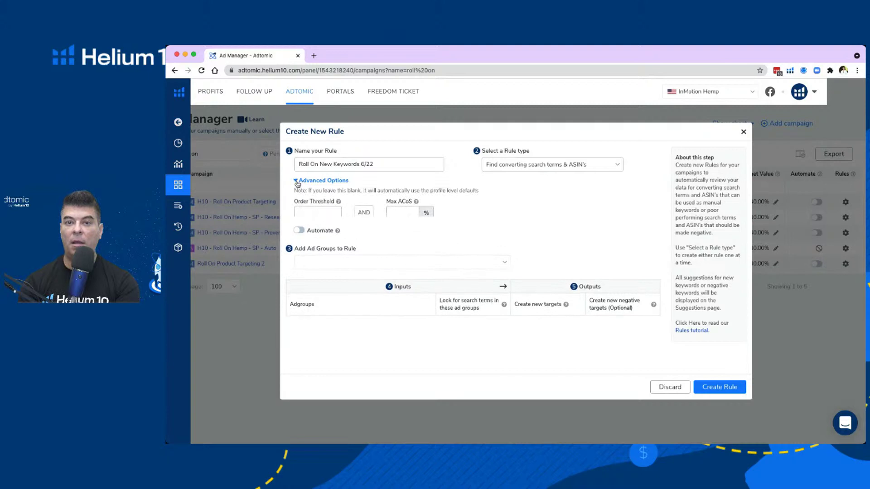
{"action": "left_click", "coordinate": [309, 212]}
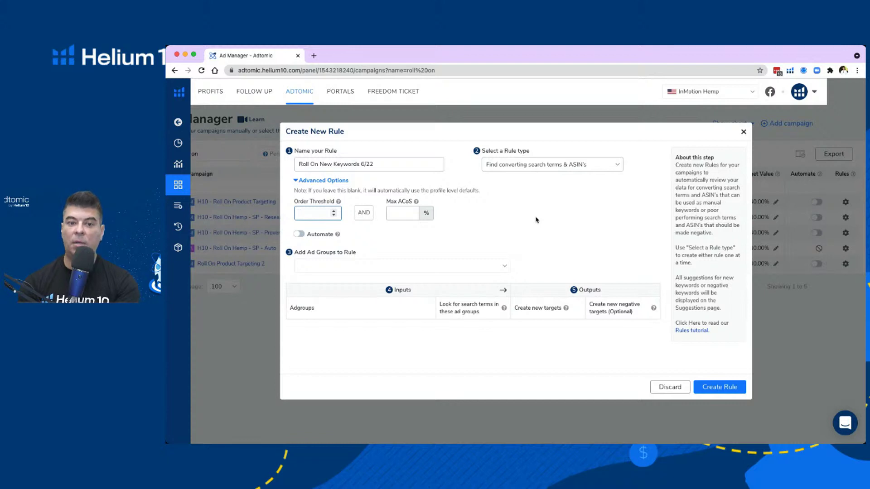
{"action": "type", "text": "2"}
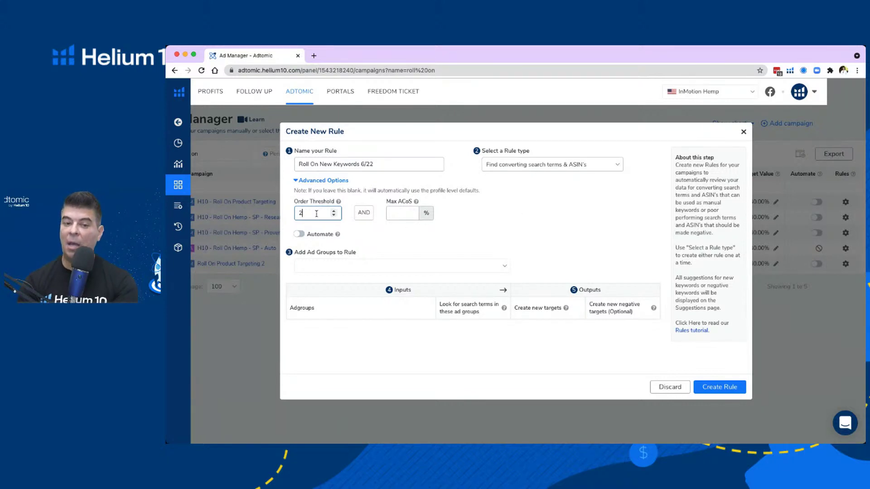
{"action": "left_click", "coordinate": [393, 213]}
{"action": "type", "text": "50"}
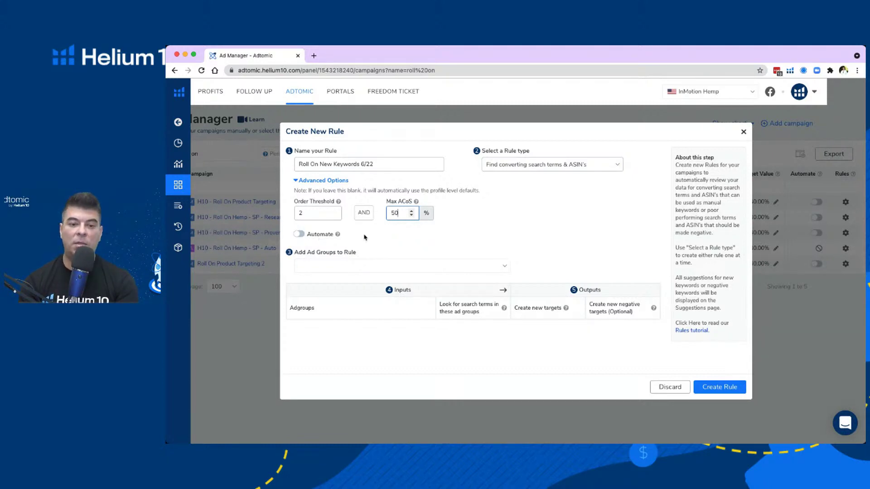
Search the ad groups for "roll on" and add the H10 - Roll On Hemp - SP - Auto group to the rule.
{"action": "left_click", "coordinate": [350, 268]}
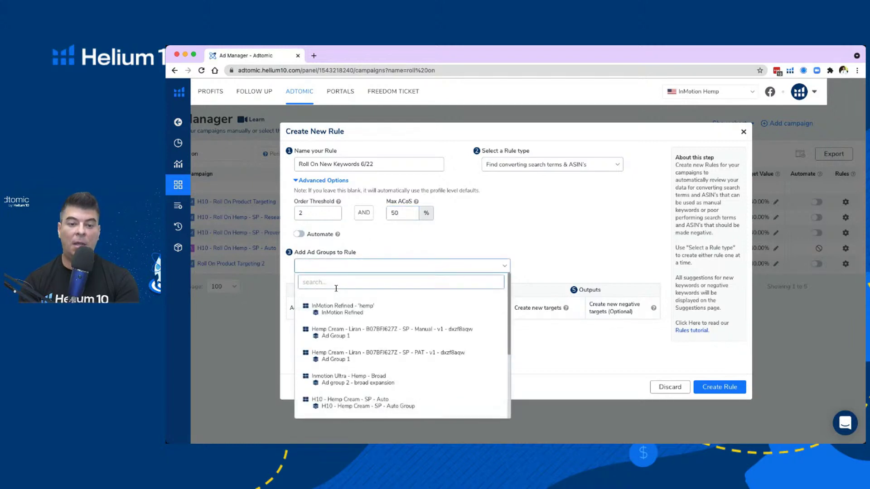
{"action": "type", "text": "roll"}
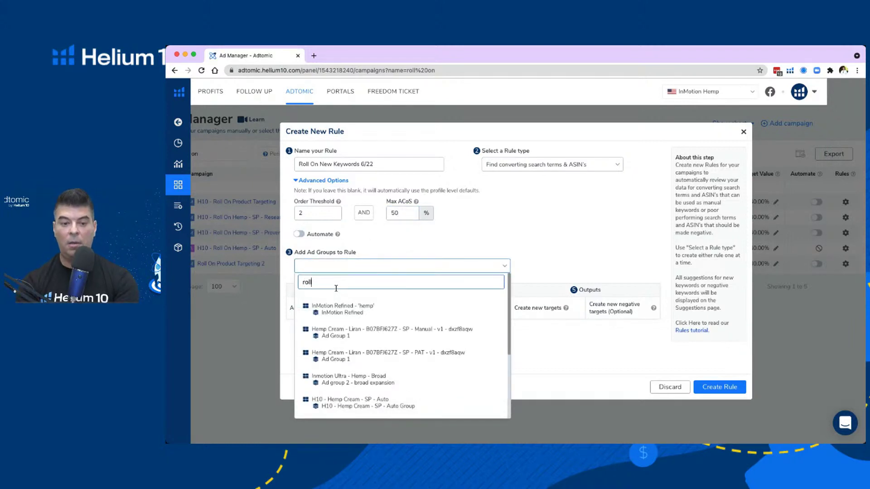
{"action": "type", "text": " on"}
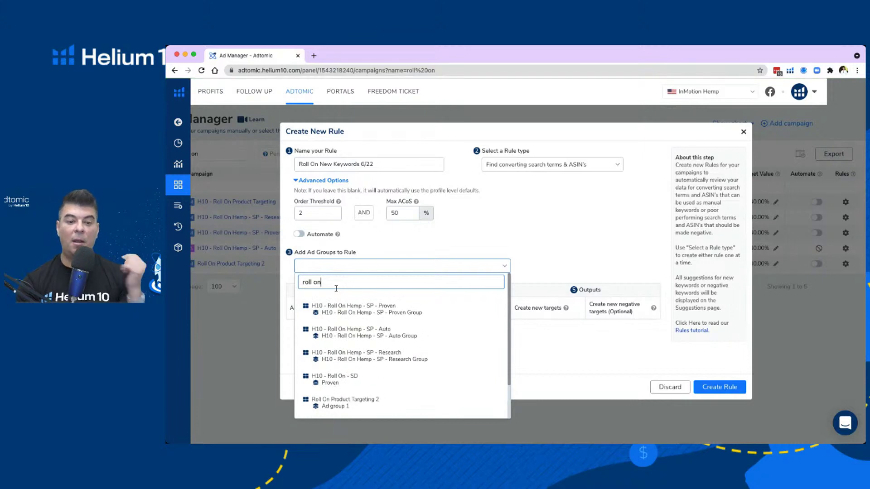
{"action": "scroll", "coordinate": [379, 319], "scroll_direction": "down", "scroll_amount": 2}
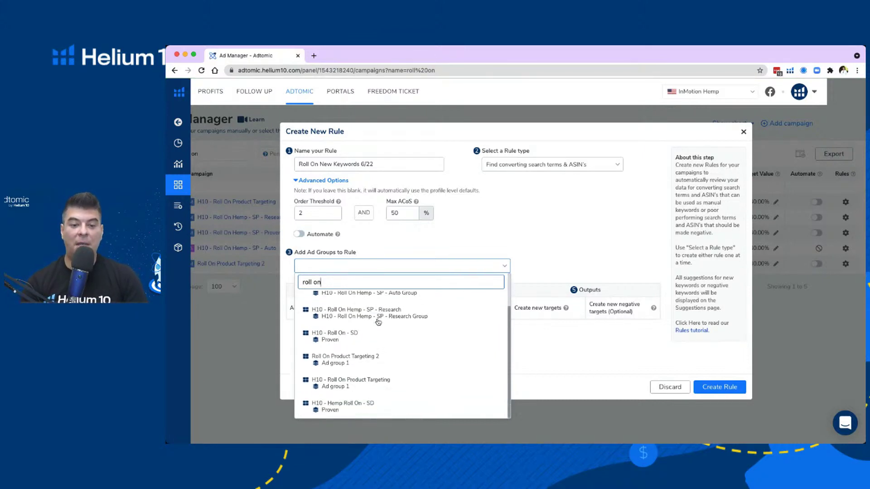
{"action": "scroll", "coordinate": [378, 321], "scroll_direction": "up", "scroll_amount": 2}
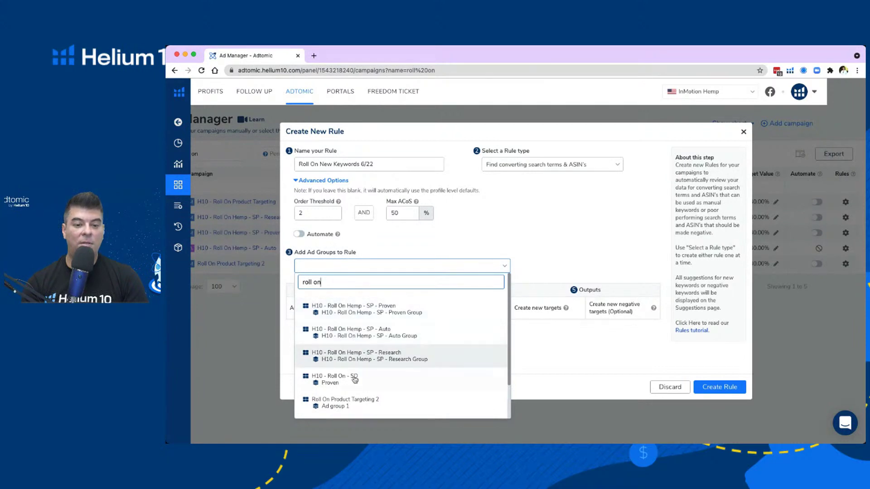
{"action": "scroll", "coordinate": [351, 398], "scroll_direction": "down", "scroll_amount": 2}
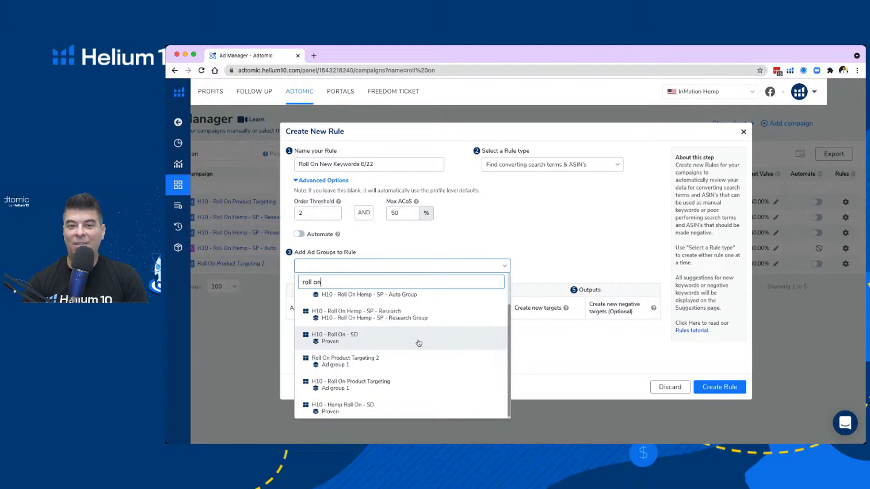
{"action": "scroll", "coordinate": [414, 343], "scroll_direction": "up", "scroll_amount": 3}
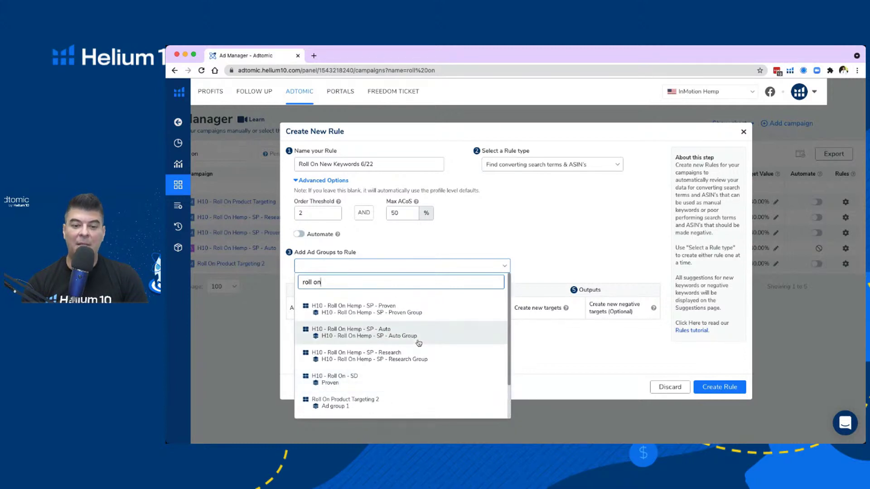
{"action": "left_click", "coordinate": [443, 336]}
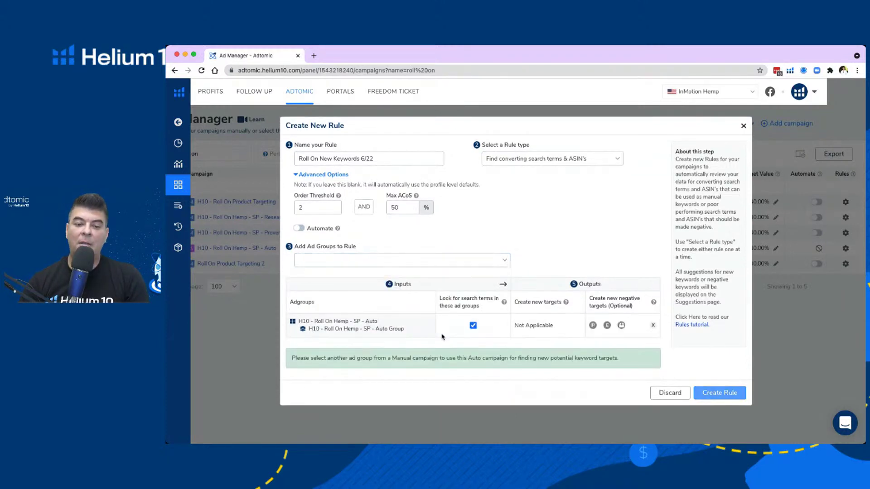
Add the Roll On Hemp Research and Proven groups and the H10 - Roll On Product Targeting ad group to the rule.
{"action": "left_click", "coordinate": [347, 264]}
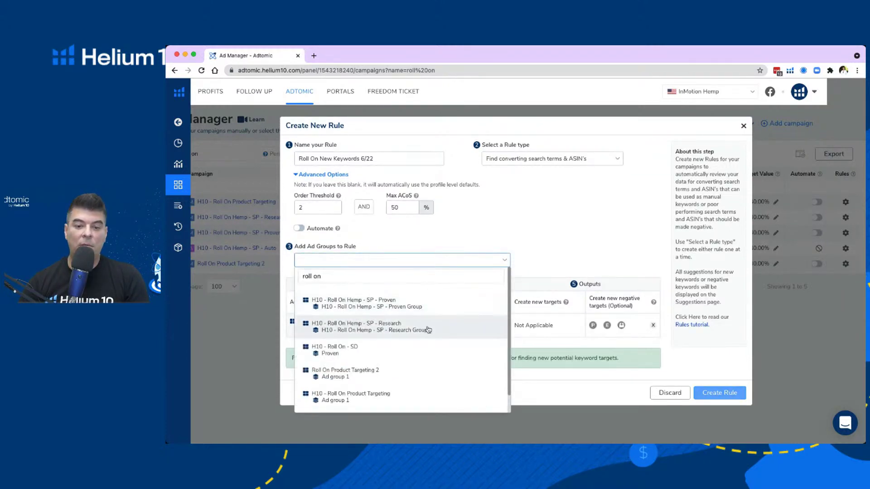
{"action": "left_click", "coordinate": [430, 330]}
{"action": "left_click", "coordinate": [379, 249]}
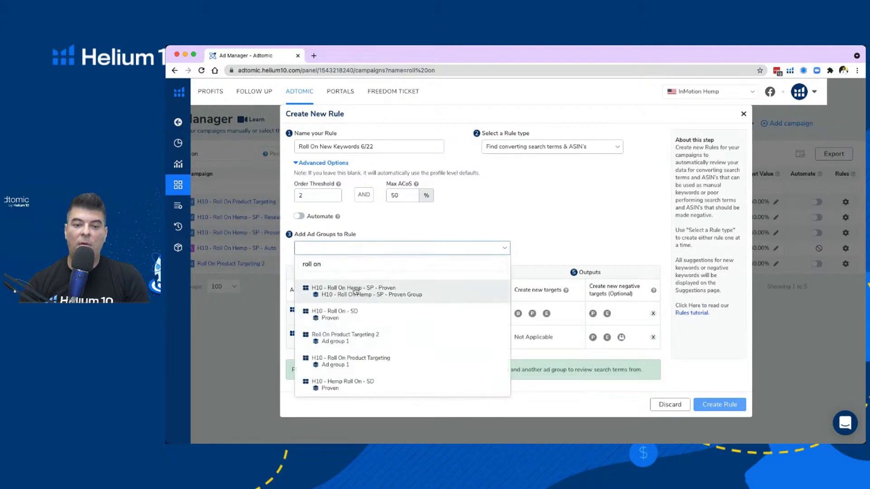
{"action": "left_click", "coordinate": [409, 291]}
{"action": "left_click", "coordinate": [359, 240]}
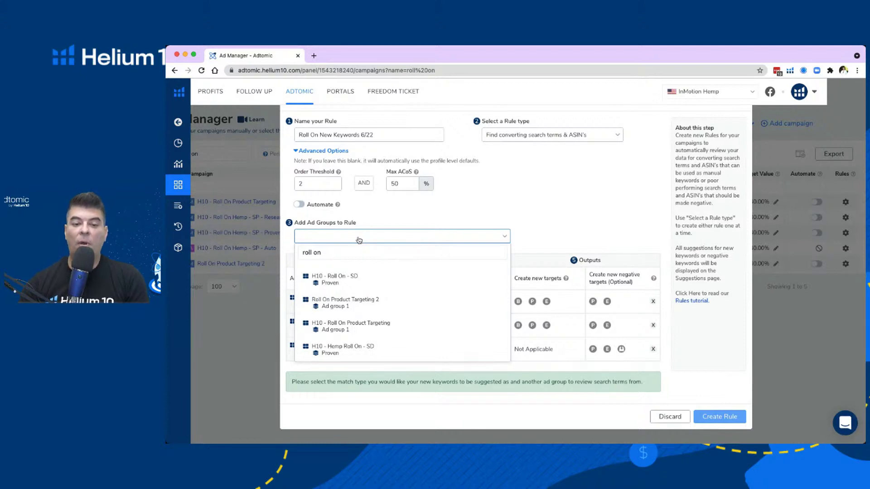
{"action": "left_click", "coordinate": [389, 331]}
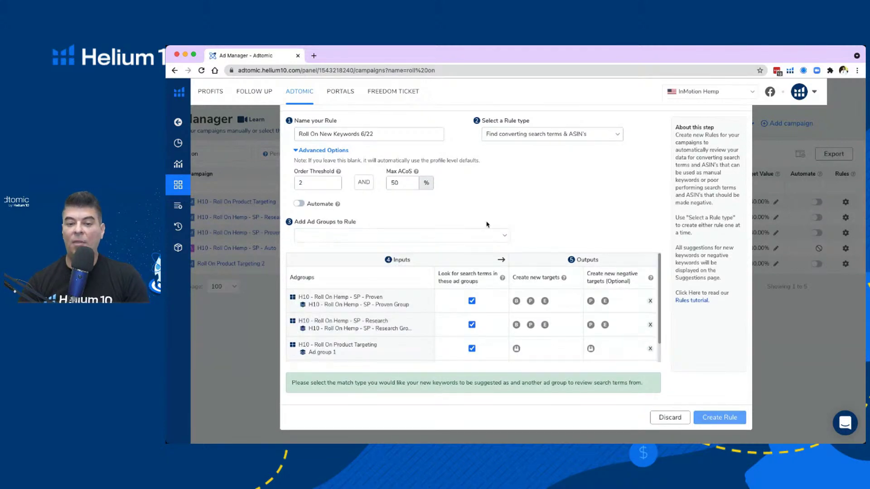
Enable broad match for new targets in the H10 - Roll On Hemp - SP - Research group.
{"action": "scroll", "coordinate": [543, 345], "scroll_direction": "down", "scroll_amount": 1}
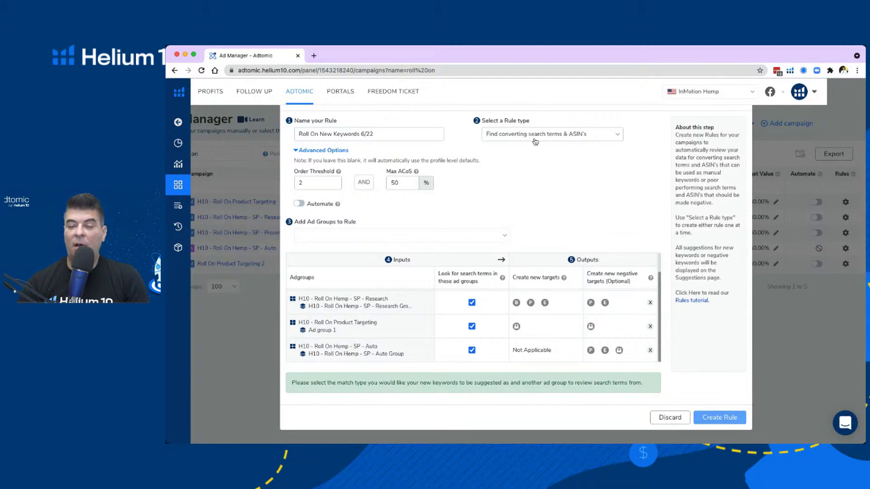
{"action": "scroll", "coordinate": [572, 318], "scroll_direction": "up", "scroll_amount": 1}
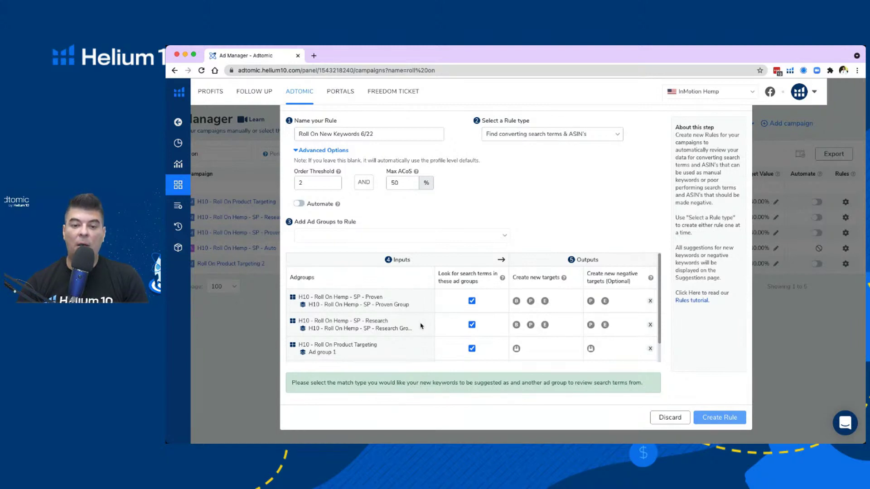
{"action": "scroll", "coordinate": [473, 303], "scroll_direction": "down", "scroll_amount": 1}
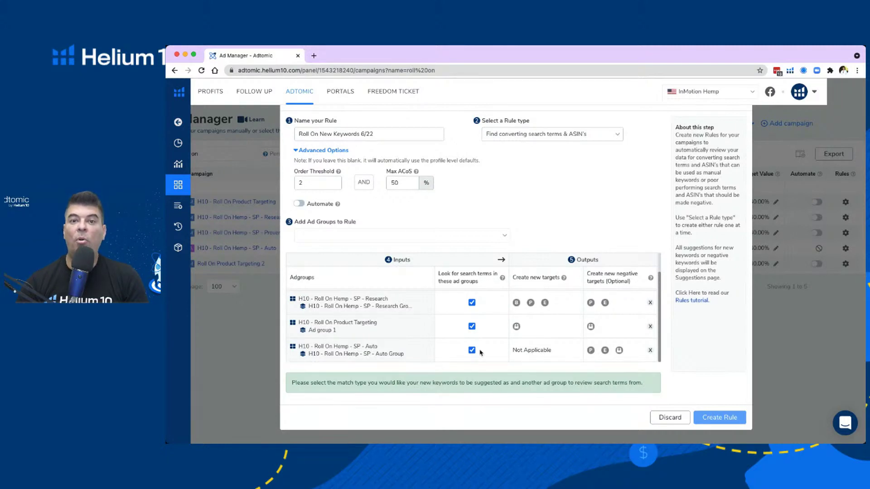
{"action": "scroll", "coordinate": [543, 357], "scroll_direction": "up", "scroll_amount": 1}
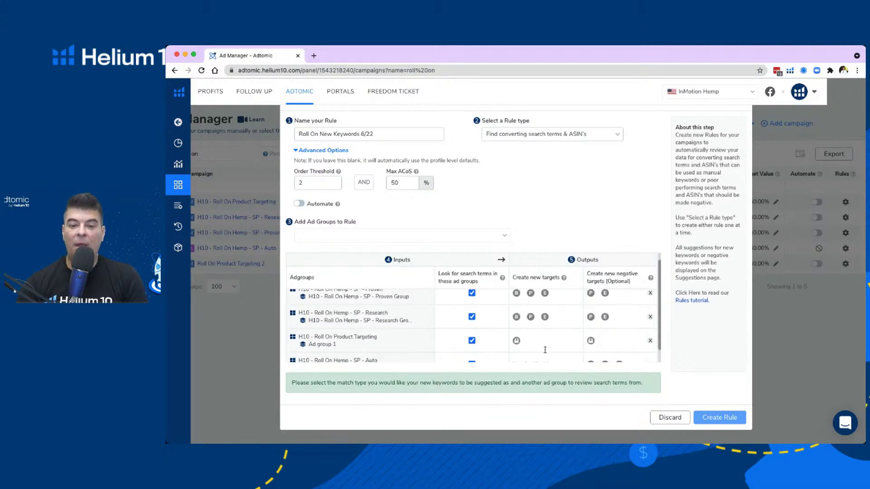
{"action": "left_click", "coordinate": [516, 325]}
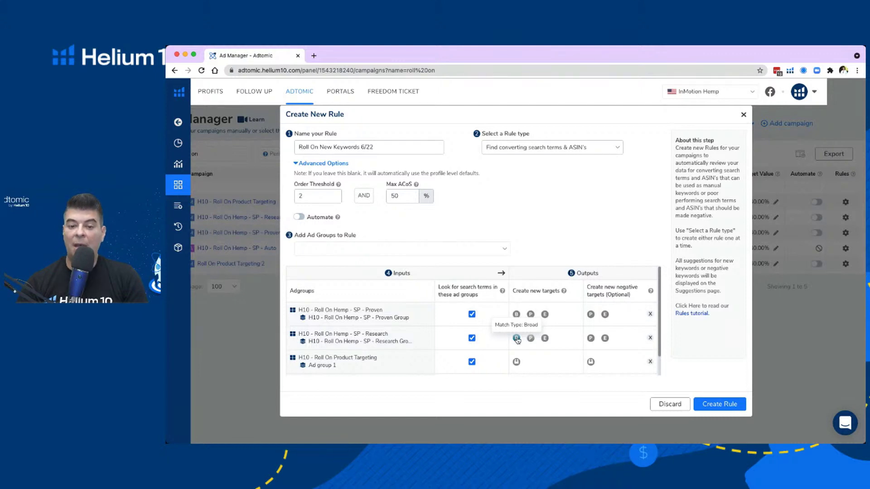
Enable exact match for new targets in the Roll On Hemp Proven group and ASIN targeting in the H10 - Roll On Product Targeting ad group.
{"action": "left_click", "coordinate": [545, 315]}
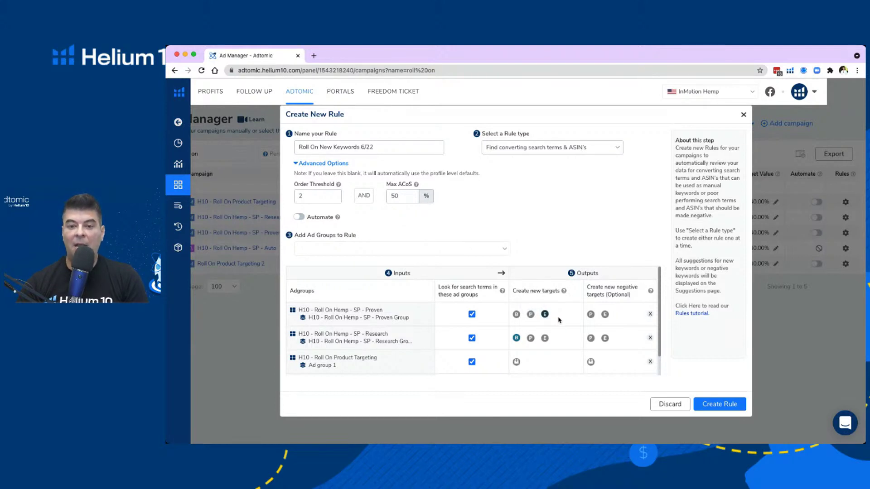
{"action": "scroll", "coordinate": [560, 320], "scroll_direction": "down", "scroll_amount": 2}
{"action": "left_click", "coordinate": [517, 340]}
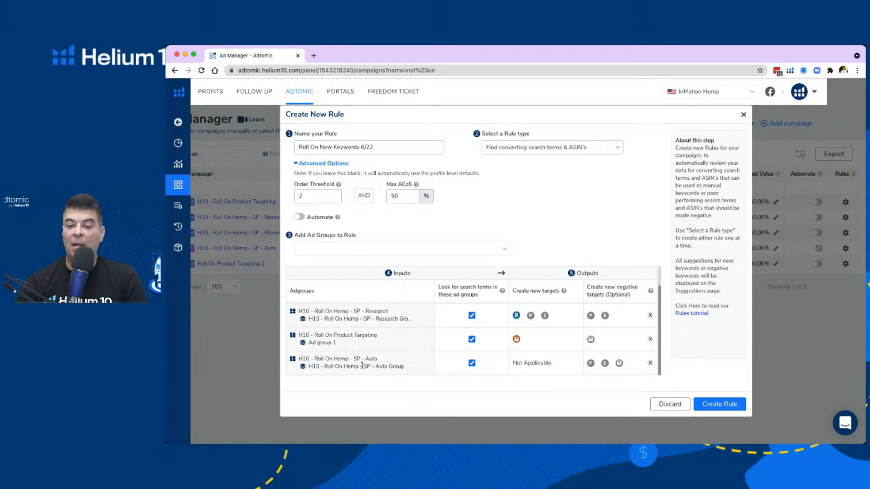
Review the rule's thresholds, ad groups and match types, and read the explanations of its search-term, new-target and negative-target options.
{"action": "scroll", "coordinate": [487, 349], "scroll_direction": "up", "scroll_amount": 1}
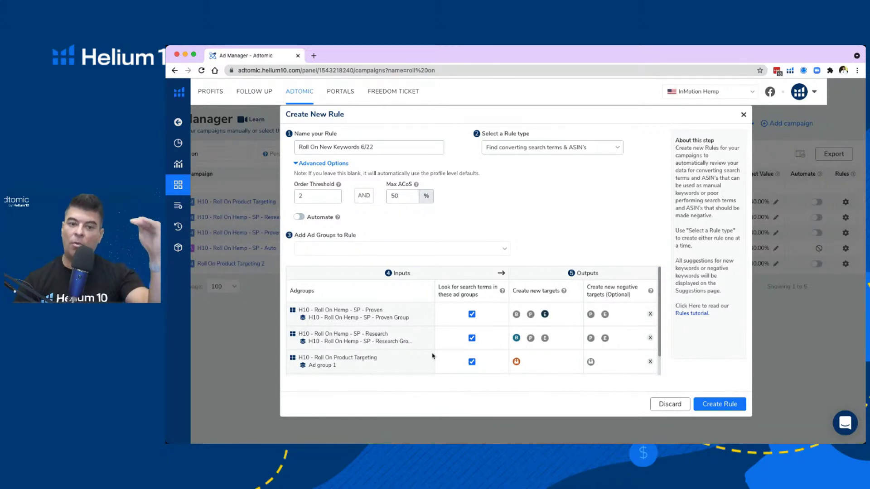
{"action": "scroll", "coordinate": [426, 341], "scroll_direction": "down", "scroll_amount": 1}
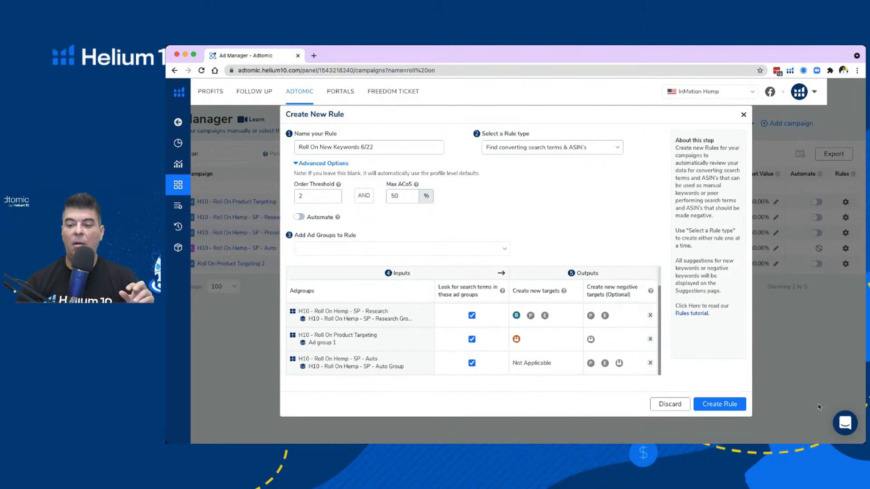
{"action": "left_click_drag", "start_coordinate": [861, 442], "coordinate": [862, 454]}
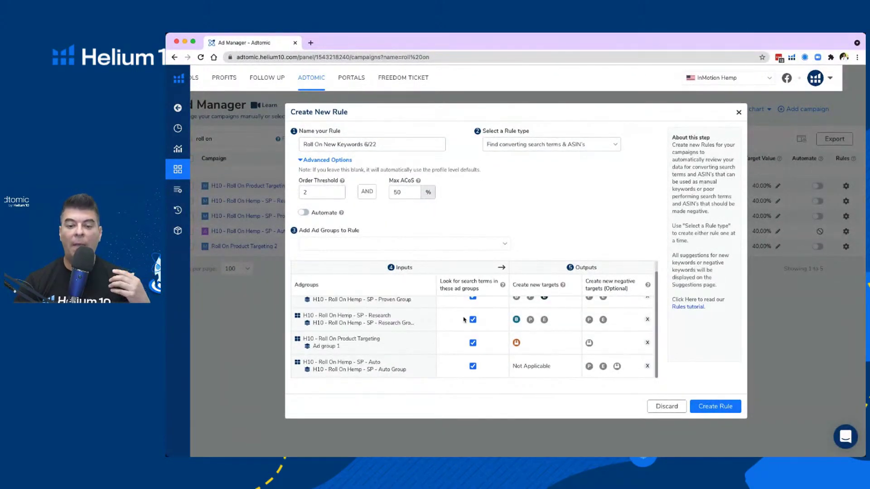
{"action": "scroll", "coordinate": [480, 299], "scroll_direction": "up", "scroll_amount": 1}
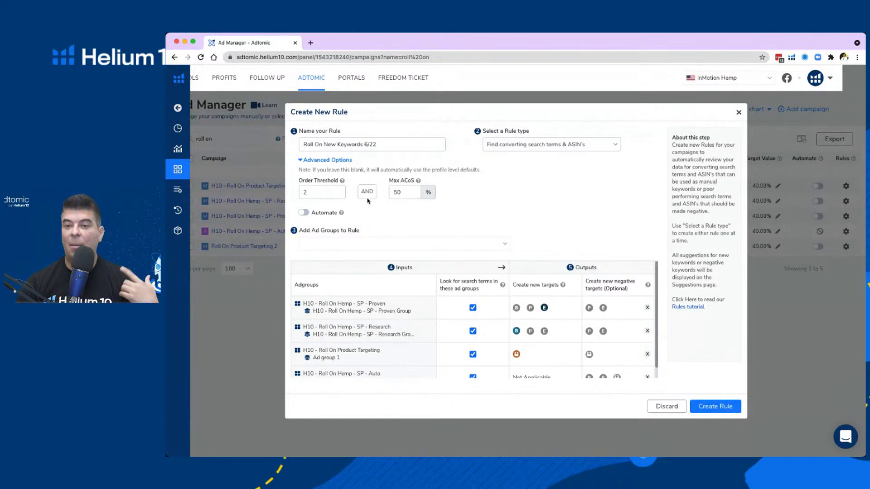
{"action": "scroll", "coordinate": [497, 334], "scroll_direction": "down", "scroll_amount": 1}
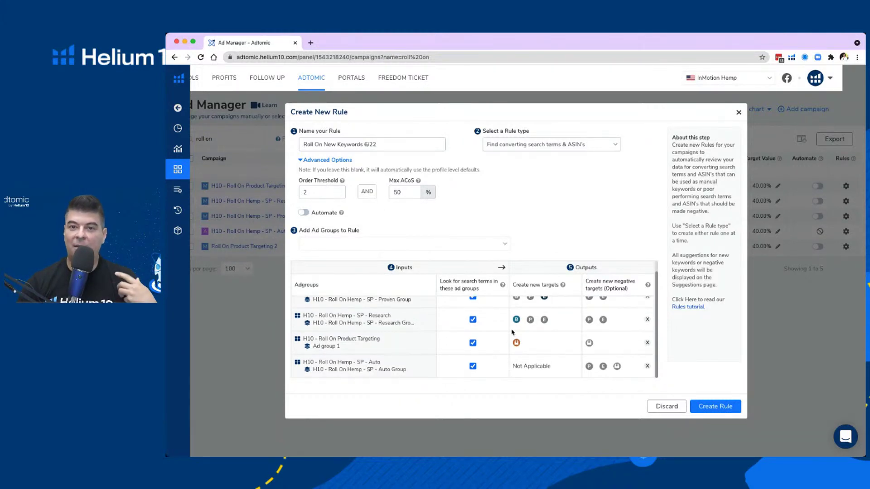
{"action": "scroll", "coordinate": [512, 333], "scroll_direction": "up", "scroll_amount": 1}
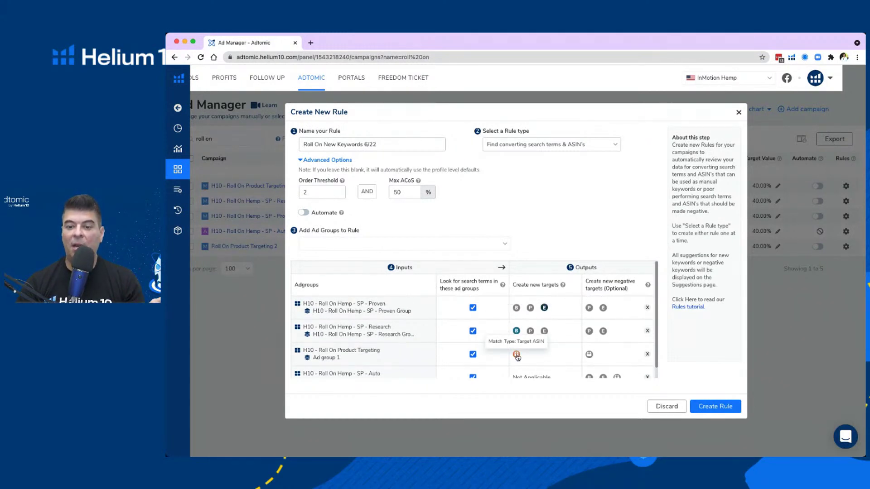
{"action": "scroll", "coordinate": [518, 349], "scroll_direction": "down", "scroll_amount": 1}
{"action": "scroll", "coordinate": [521, 344], "scroll_direction": "up", "scroll_amount": 1}
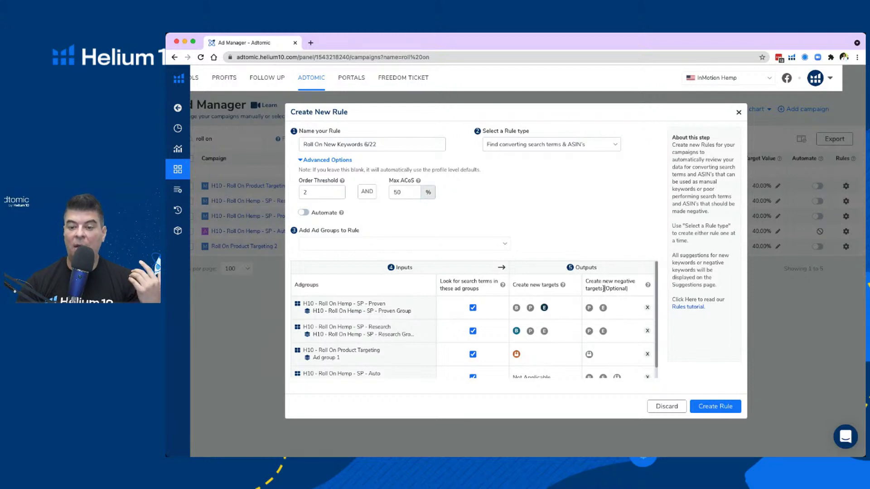
{"action": "mouse_move", "coordinate": [648, 286]}
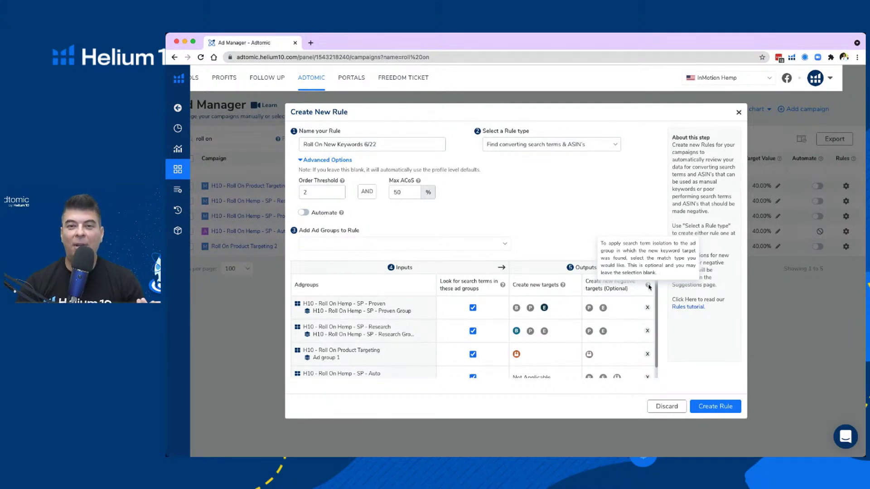
{"action": "mouse_move", "coordinate": [564, 287]}
{"action": "mouse_move", "coordinate": [502, 286]}
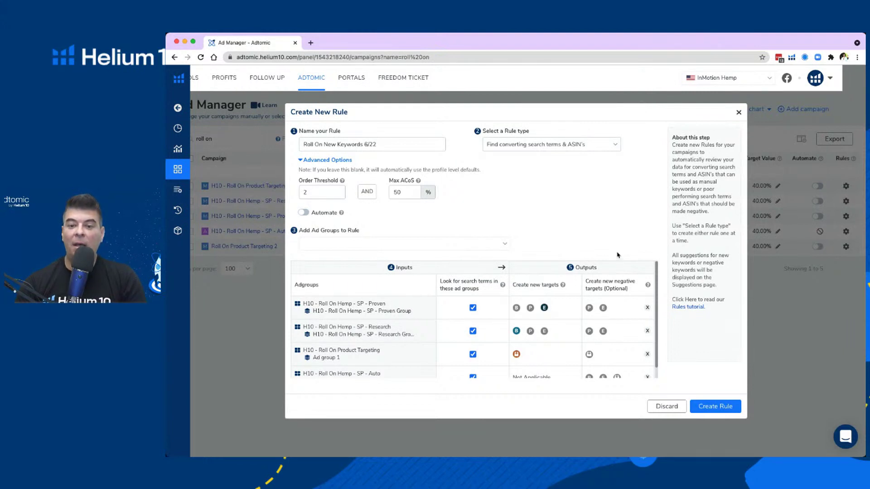
Create the Roll On New Keywords 6/22 rule with the configured ad groups and match types.
{"action": "scroll", "coordinate": [526, 303], "scroll_direction": "down", "scroll_amount": 1}
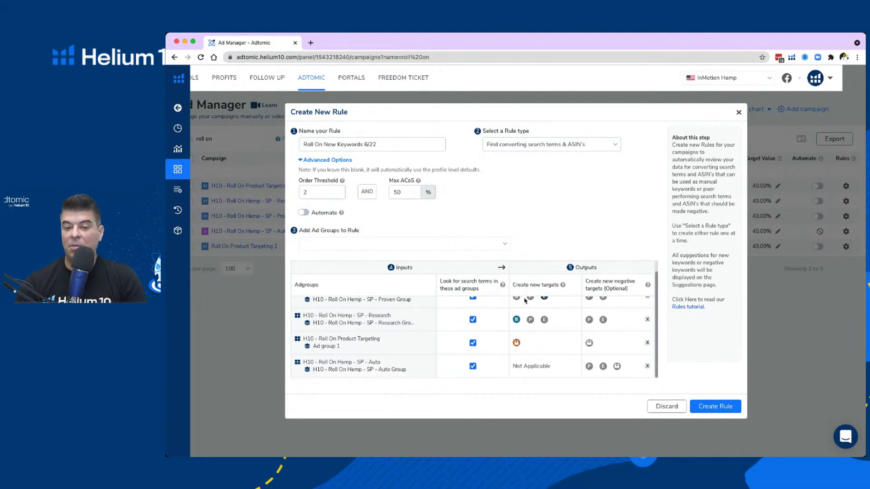
{"action": "left_click", "coordinate": [709, 407]}
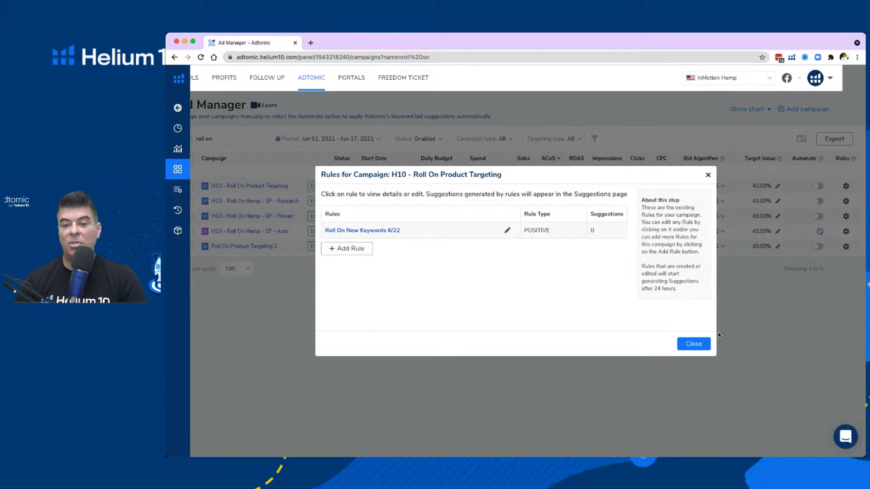
Start a new rule named "Roll On Negative Keywords 6/22" with the type Find poor performing search terms & ASIN's.
{"action": "left_click", "coordinate": [350, 249]}
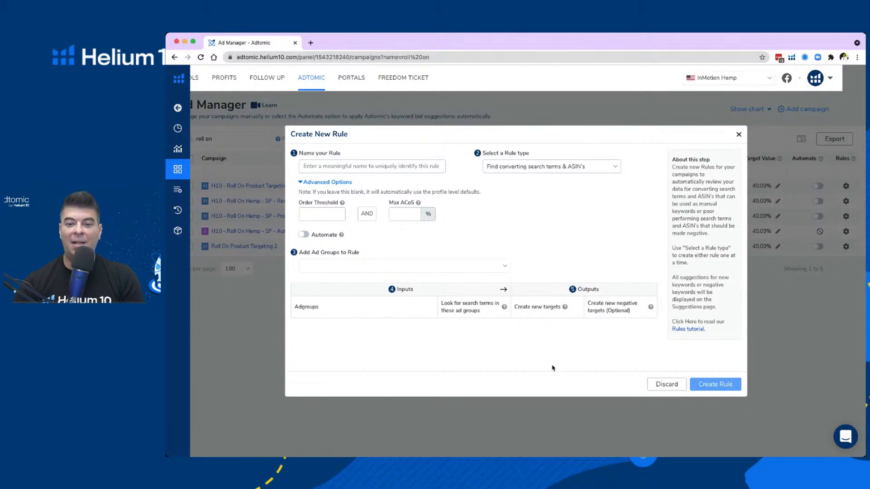
{"action": "left_click", "coordinate": [388, 166]}
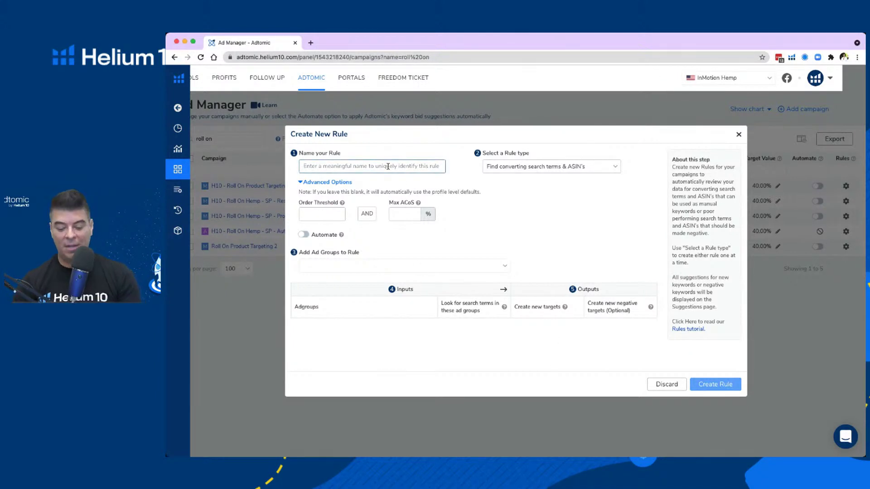
{"action": "type", "text": "Roll"}
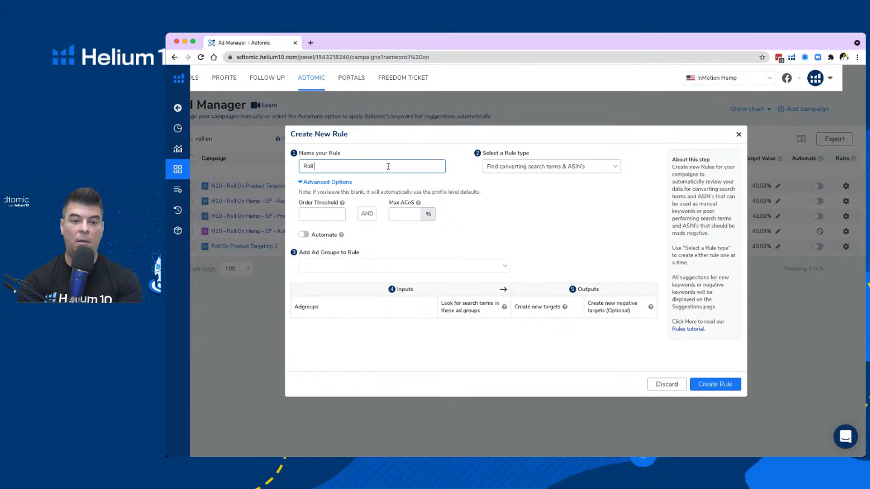
{"action": "type", "text": " On"}
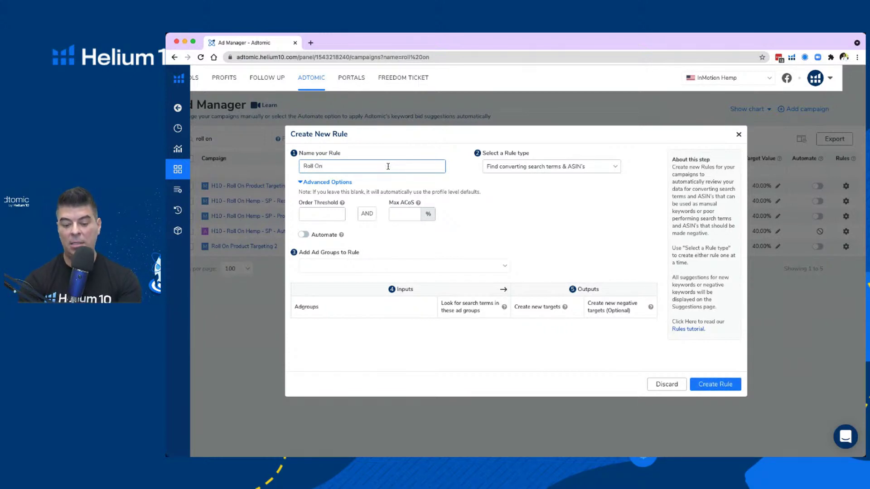
{"action": "type", "text": " Negative "}
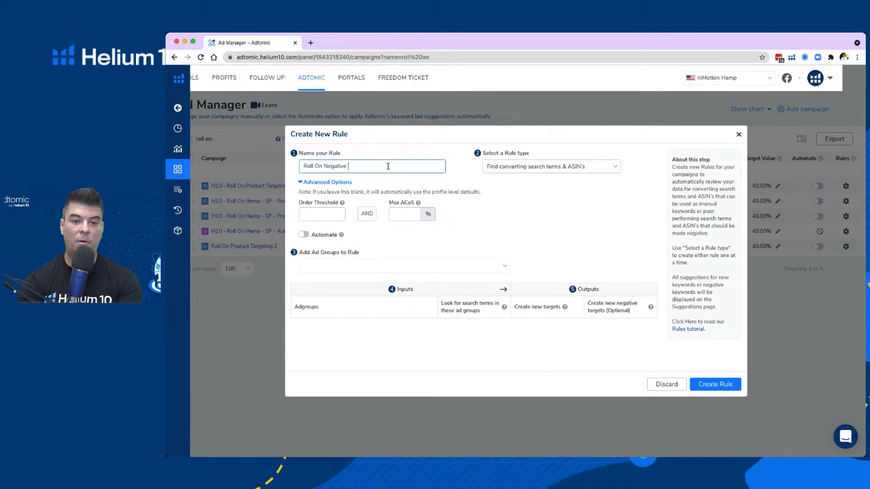
{"action": "type", "text": "Keywords"}
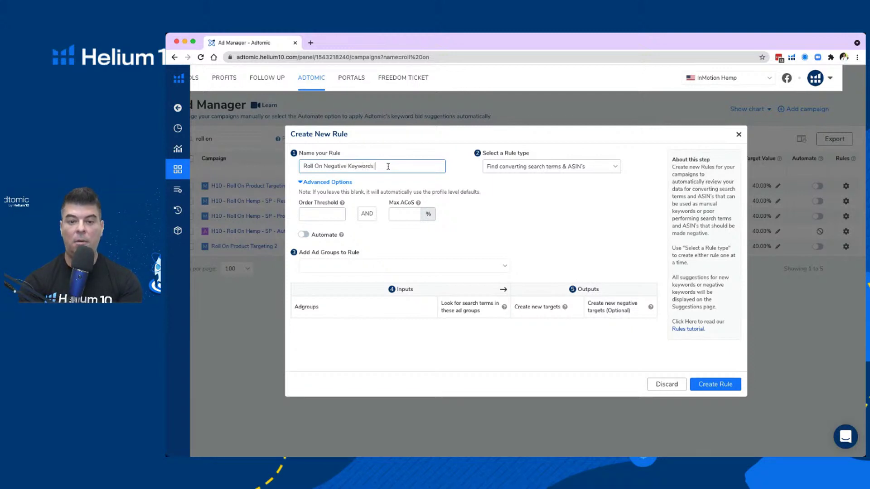
{"action": "type", "text": " 6/22"}
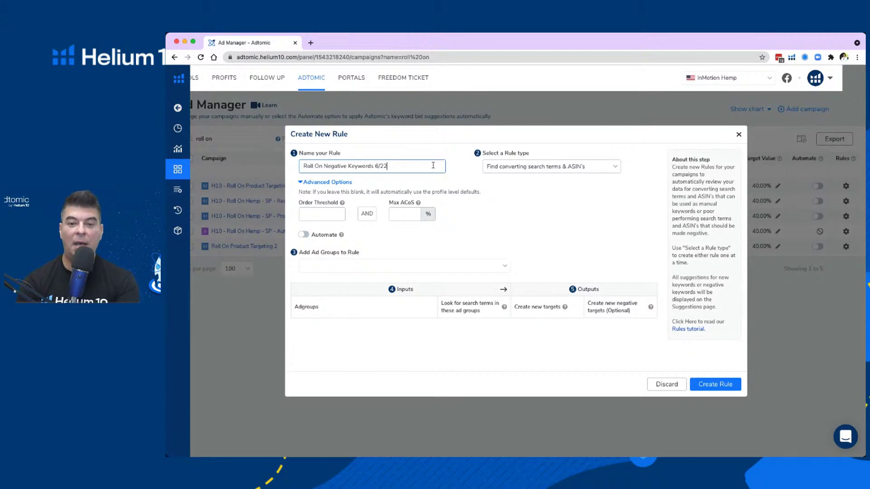
{"action": "left_click", "coordinate": [600, 172]}
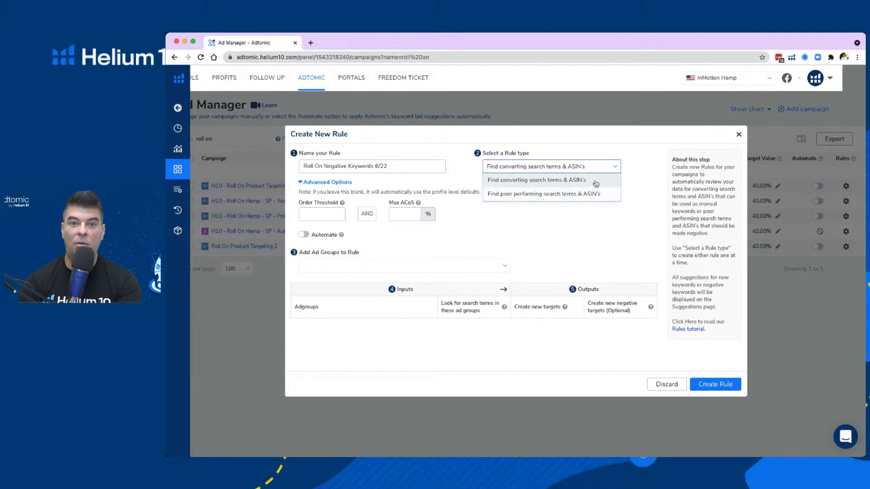
{"action": "left_click", "coordinate": [572, 195]}
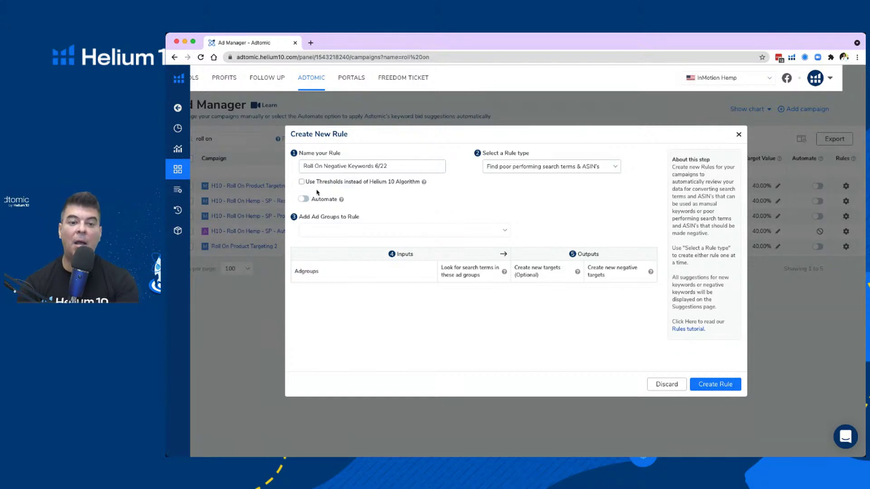
{"action": "left_click", "coordinate": [301, 182]}
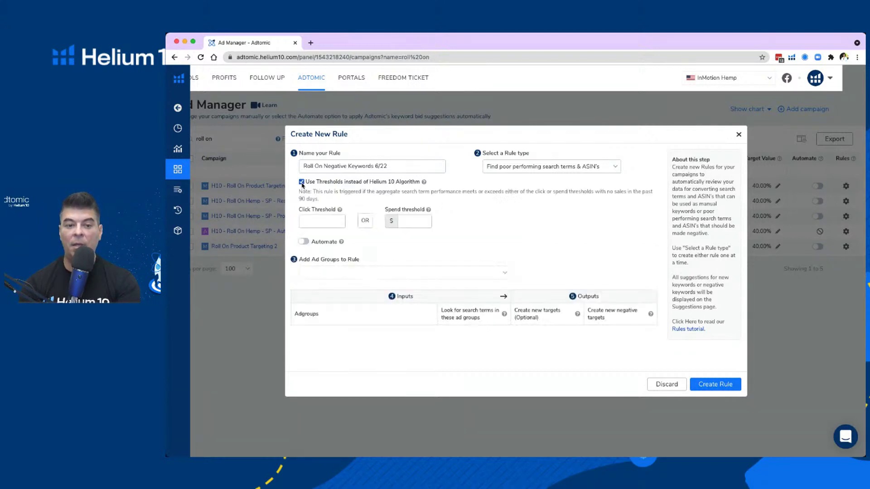
{"action": "left_click", "coordinate": [301, 182]}
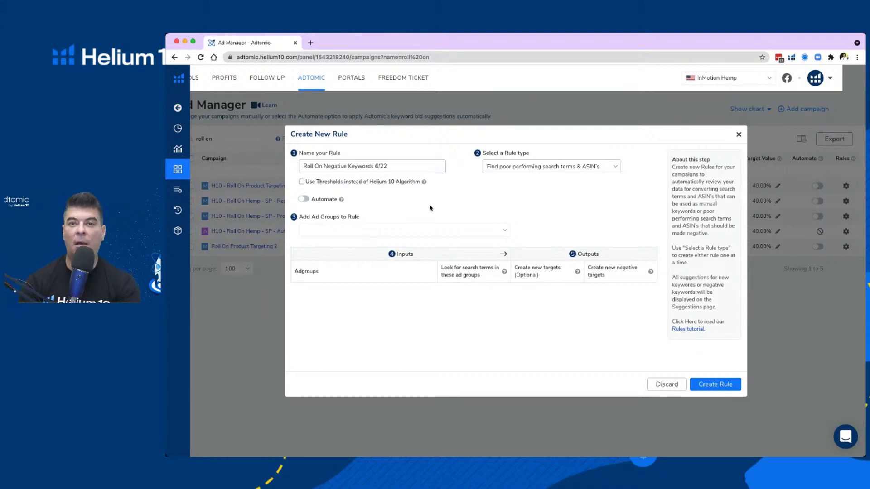
{"action": "left_click", "coordinate": [301, 181]}
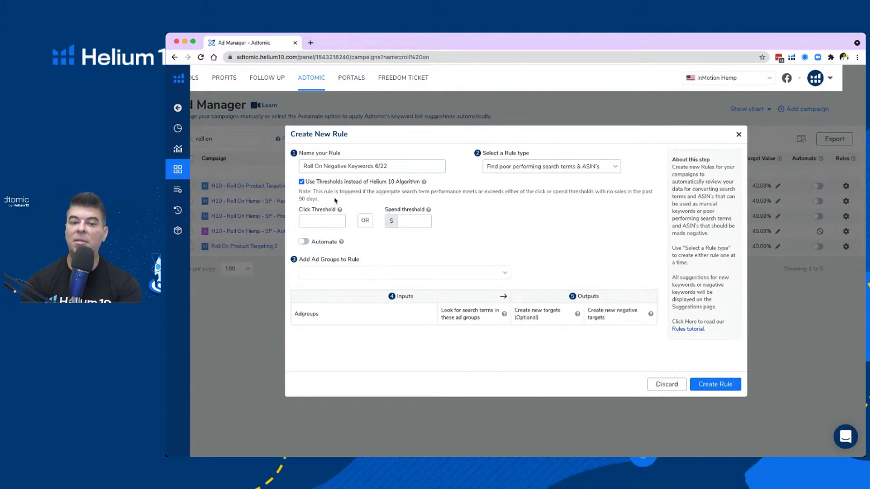
{"action": "left_click", "coordinate": [301, 182]}
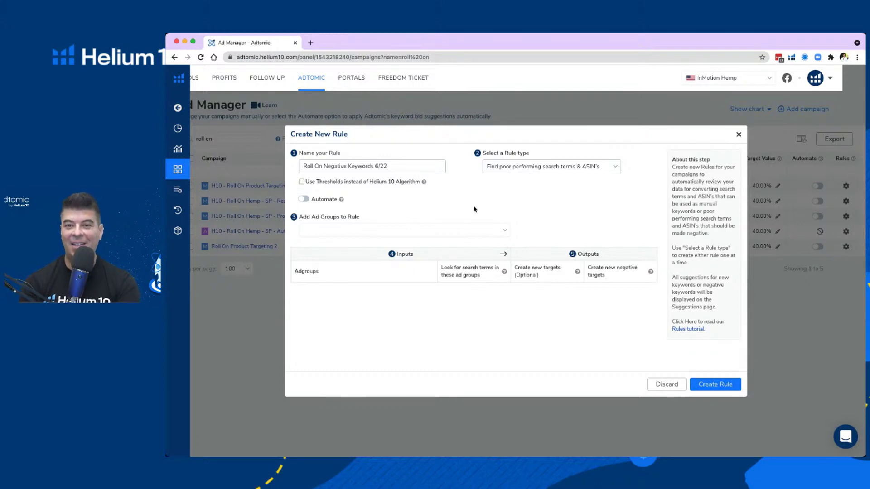
Search the ad groups for "roll on" and add the H10 - Roll On Hemp - SP Auto, Research and Proven groups to the negative keyword rule.
{"action": "left_click", "coordinate": [466, 235]}
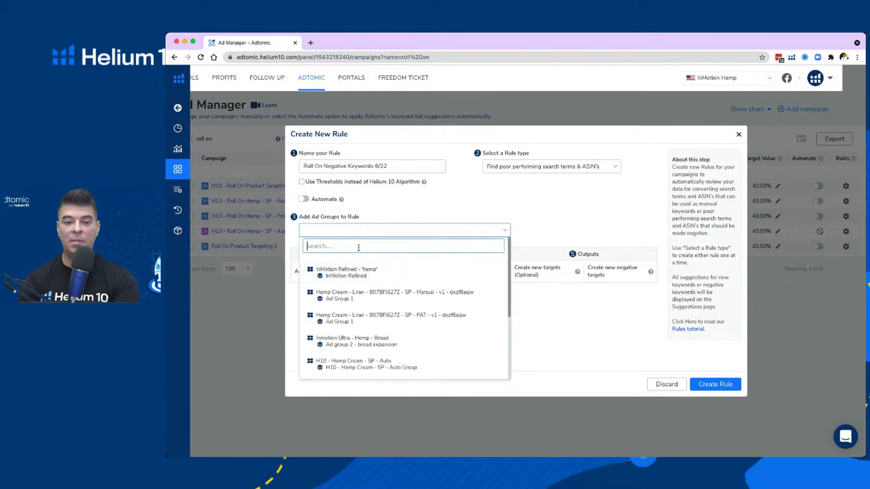
{"action": "type", "text": "roll"}
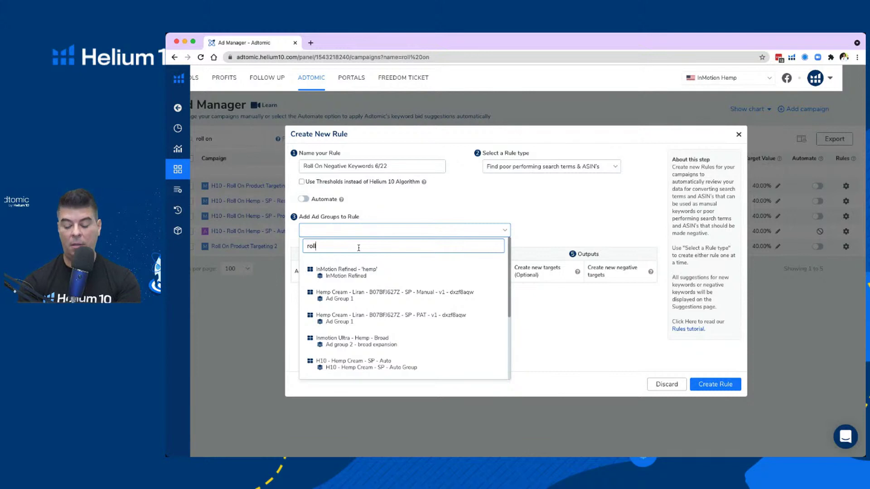
{"action": "type", "text": " on"}
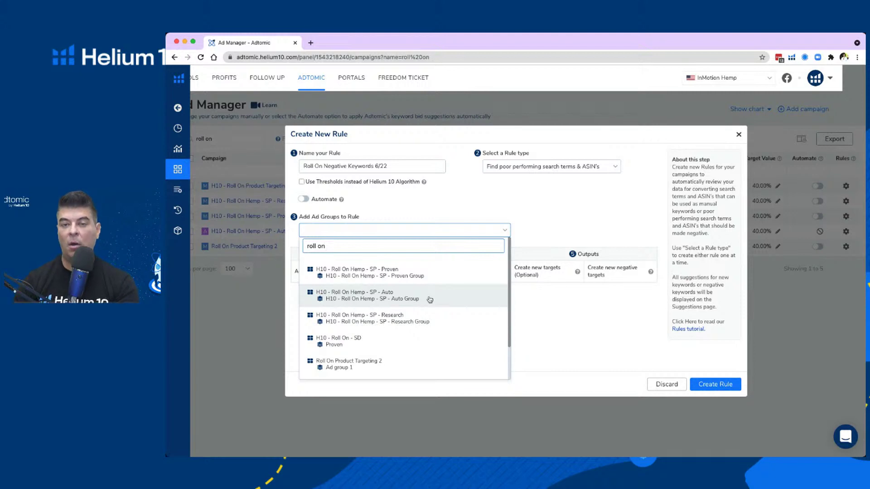
{"action": "left_click", "coordinate": [430, 299]}
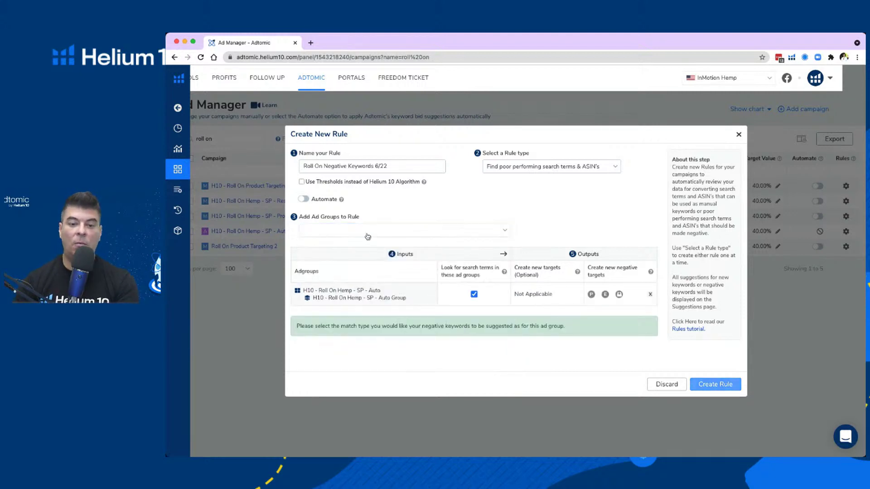
{"action": "left_click", "coordinate": [365, 234]}
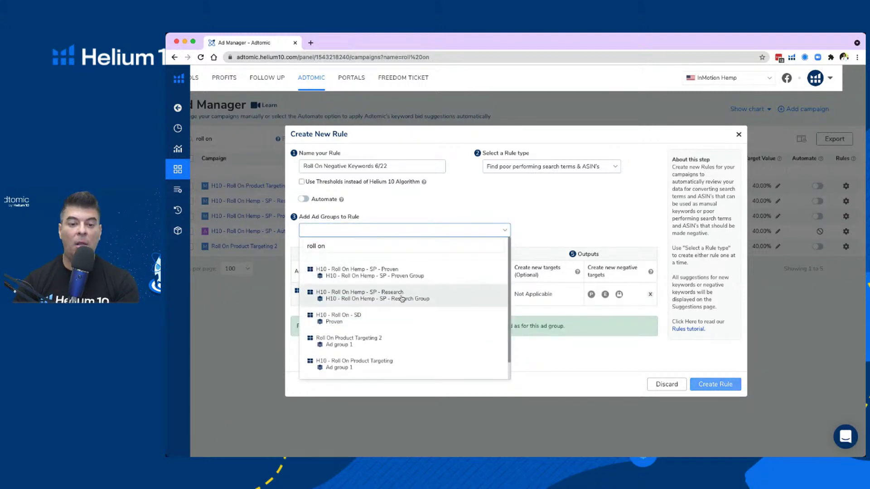
{"action": "left_click", "coordinate": [401, 298]}
{"action": "left_click", "coordinate": [368, 235]}
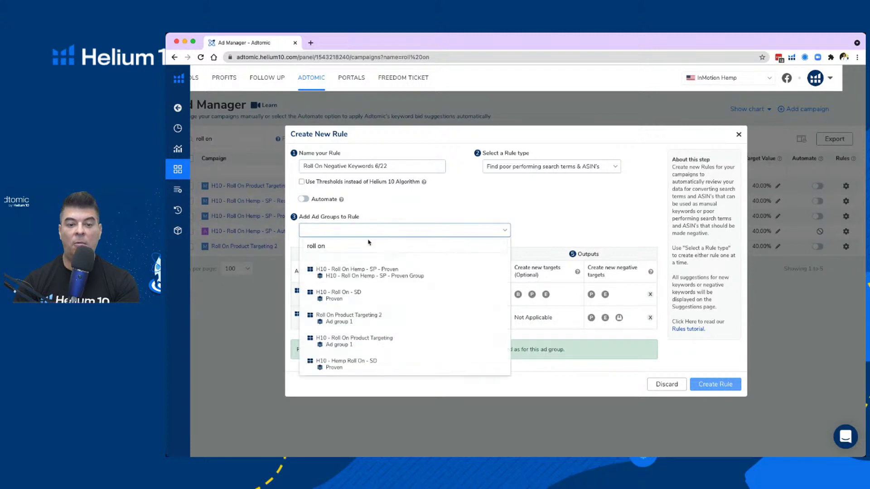
{"action": "left_click", "coordinate": [395, 277]}
Add the H10 - Roll On - SD, H10 - Roll On Product Targeting and Roll On Product Targeting 2 ad groups to the negative keyword rule.
{"action": "left_click", "coordinate": [387, 222]}
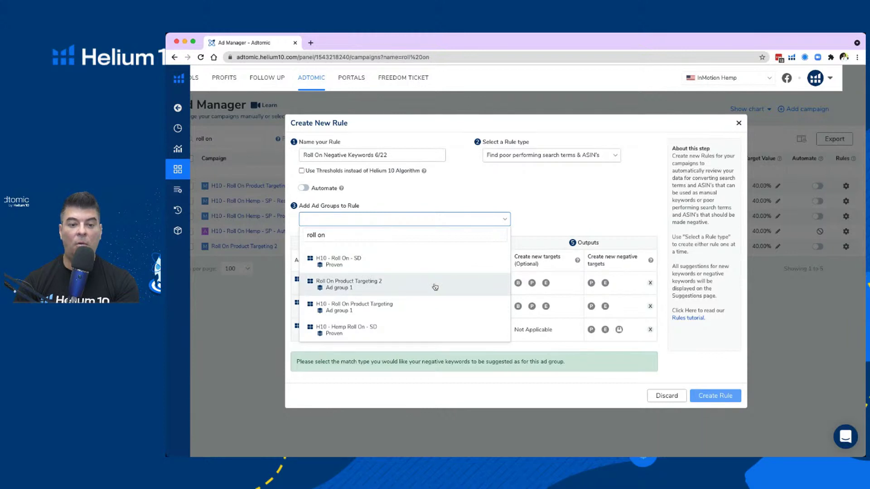
{"action": "left_click", "coordinate": [390, 258]}
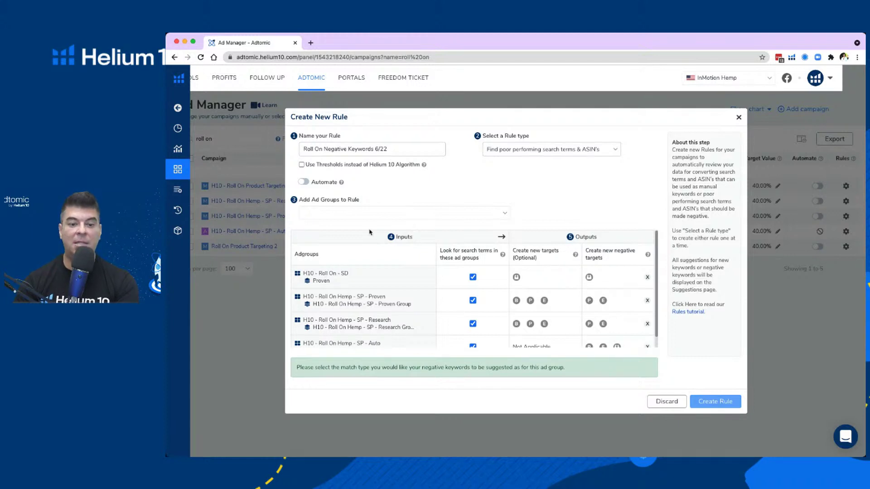
{"action": "left_click", "coordinate": [400, 213]}
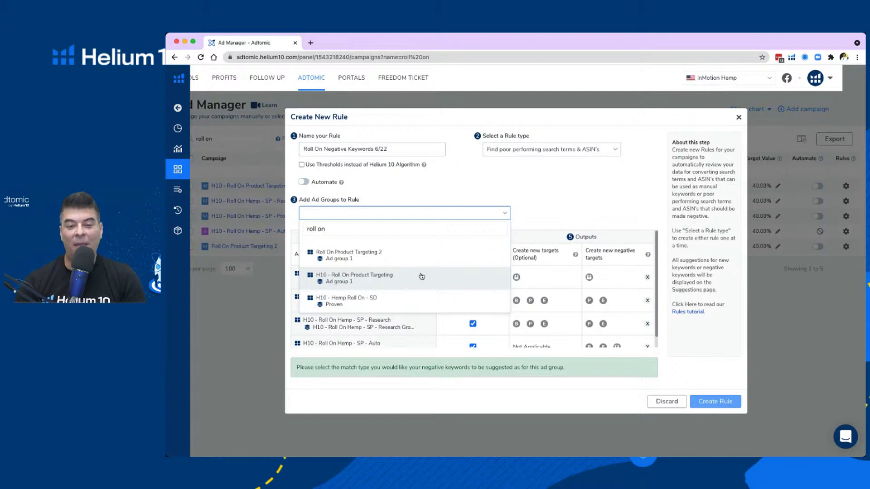
{"action": "left_click", "coordinate": [363, 278]}
{"action": "left_click", "coordinate": [371, 216]}
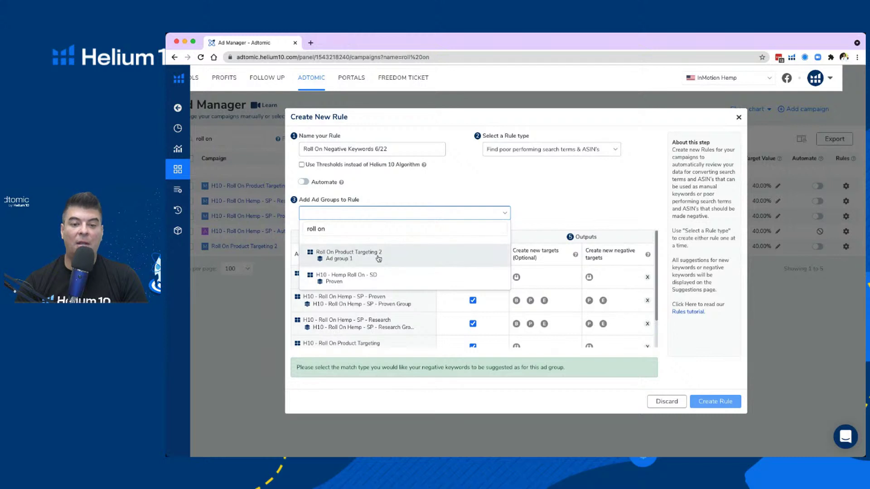
{"action": "left_click", "coordinate": [379, 256]}
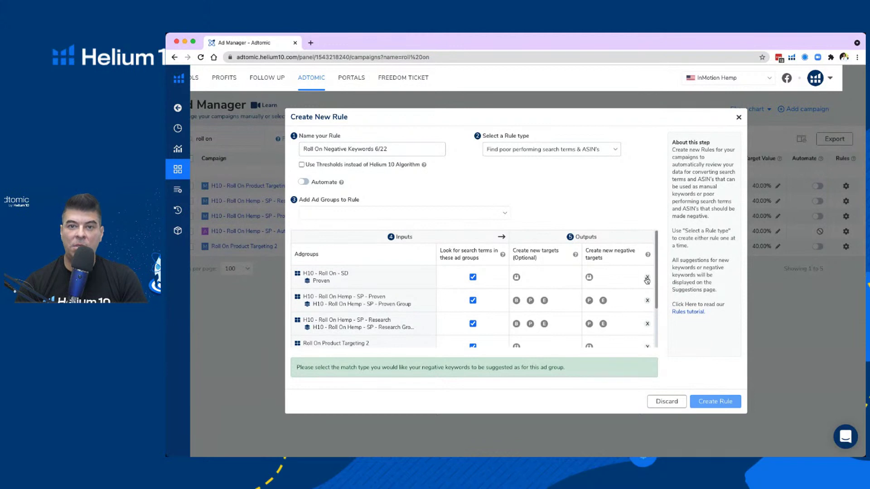
Enable negative product targets for H10 - Roll On - SD and Negative Exact for the H10 - Roll On Hemp - SP Proven and Research groups.
{"action": "left_click", "coordinate": [589, 278]}
{"action": "scroll", "coordinate": [612, 286], "scroll_direction": "down", "scroll_amount": 2}
{"action": "scroll", "coordinate": [611, 288], "scroll_direction": "up", "scroll_amount": 2}
{"action": "scroll", "coordinate": [603, 295], "scroll_direction": "down", "scroll_amount": 1}
{"action": "scroll", "coordinate": [604, 296], "scroll_direction": "up", "scroll_amount": 1}
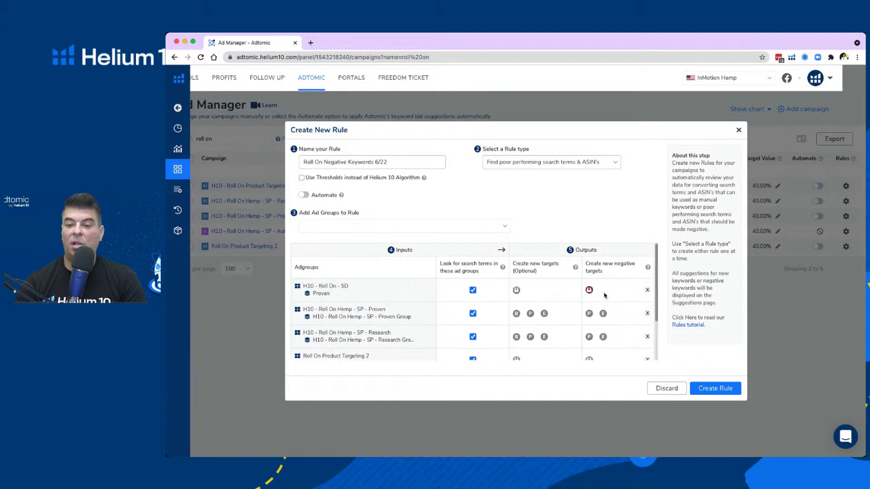
{"action": "scroll", "coordinate": [625, 315], "scroll_direction": "down", "scroll_amount": 1}
{"action": "left_click", "coordinate": [603, 290]}
{"action": "left_click", "coordinate": [603, 313]}
Enable negative product targets for both Roll On Product Targeting groups, and negative product plus Negative Exact targets for the H10 - Roll On Hemp - SP - Auto group.
{"action": "scroll", "coordinate": [598, 312], "scroll_direction": "down", "scroll_amount": 2}
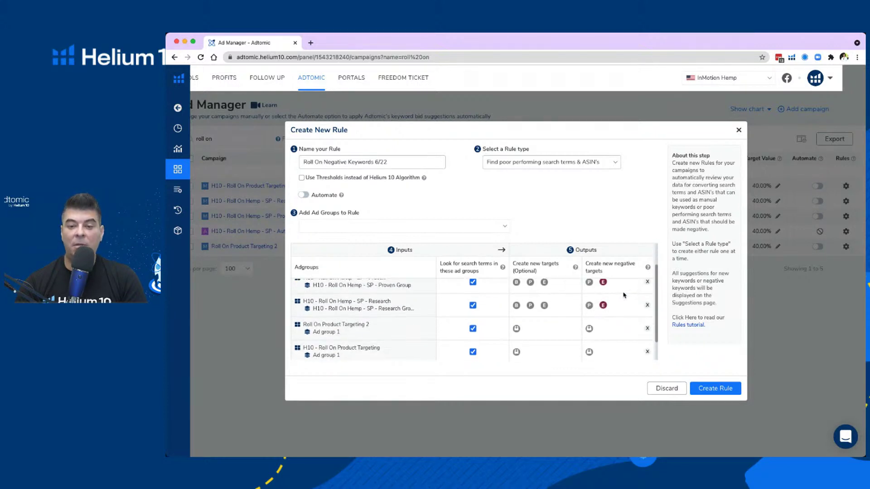
{"action": "left_click", "coordinate": [589, 302]}
{"action": "left_click", "coordinate": [589, 325]}
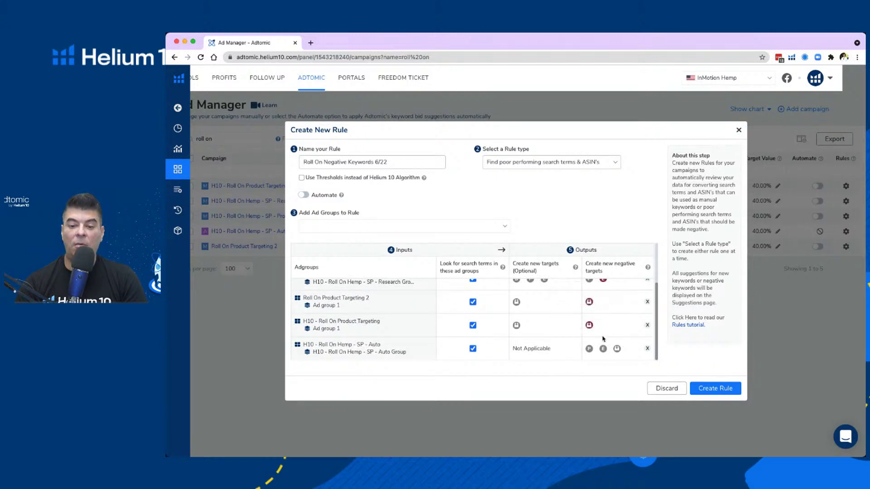
{"action": "left_click", "coordinate": [617, 349]}
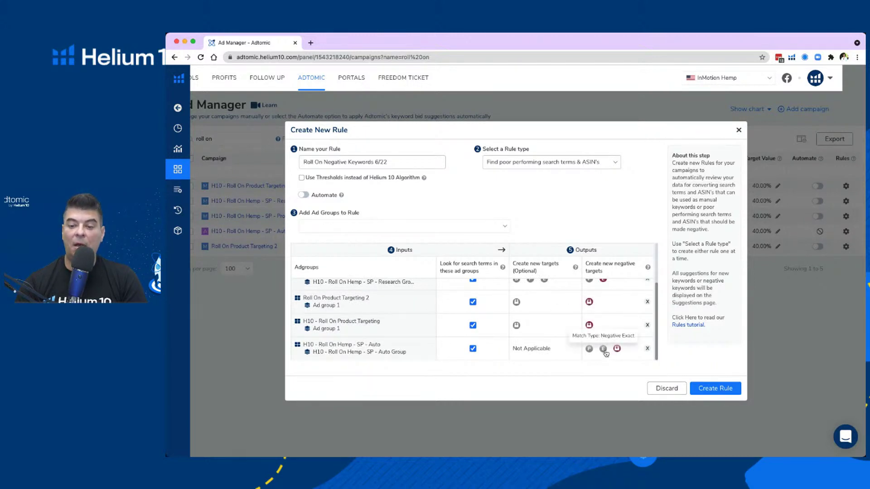
{"action": "left_click", "coordinate": [603, 350]}
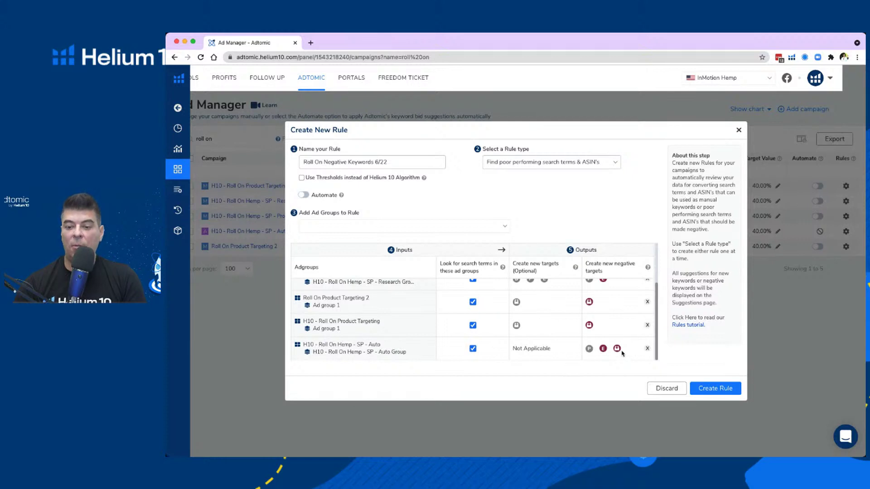
{"action": "mouse_move", "coordinate": [619, 354]}
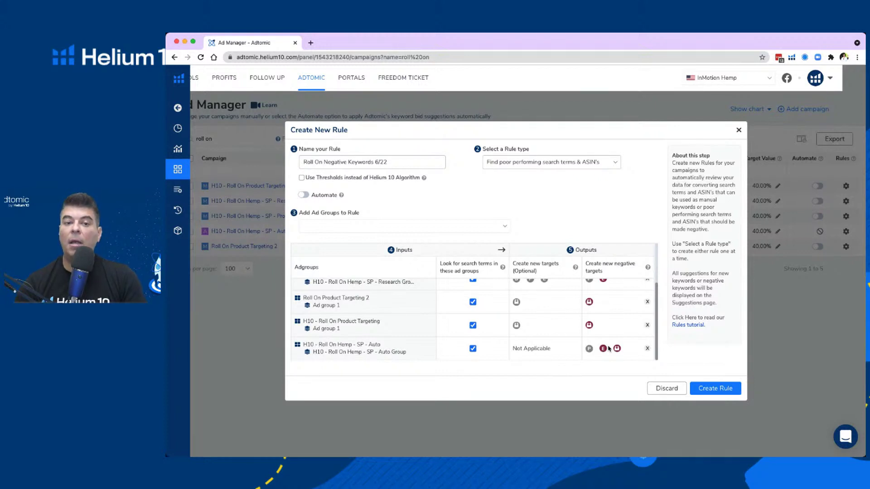
Review the search-term inputs and negative-target outputs set for every ad group in the negative keyword rule.
{"action": "scroll", "coordinate": [609, 348], "scroll_direction": "up", "scroll_amount": 4}
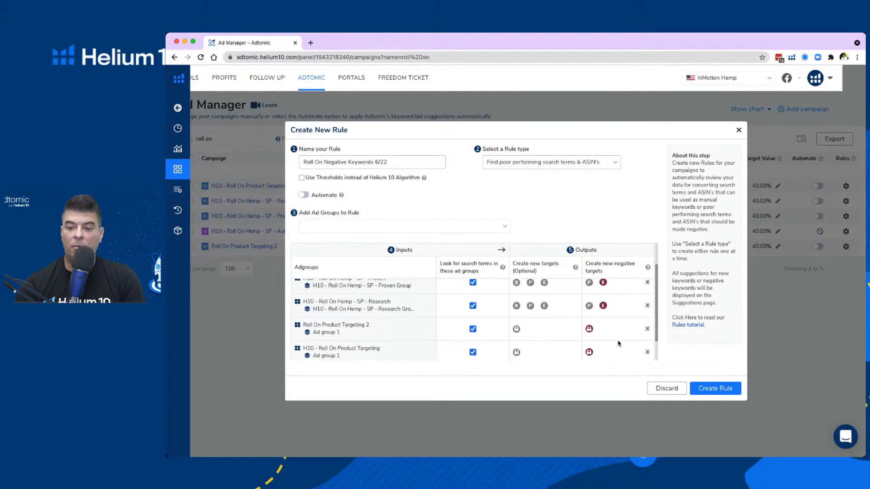
{"action": "scroll", "coordinate": [624, 331], "scroll_direction": "down", "scroll_amount": 3}
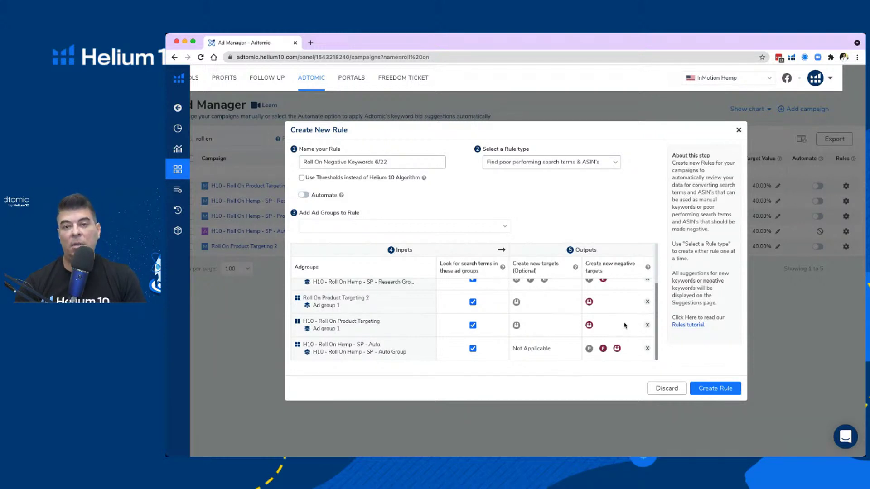
{"action": "scroll", "coordinate": [623, 325], "scroll_direction": "up", "scroll_amount": 3}
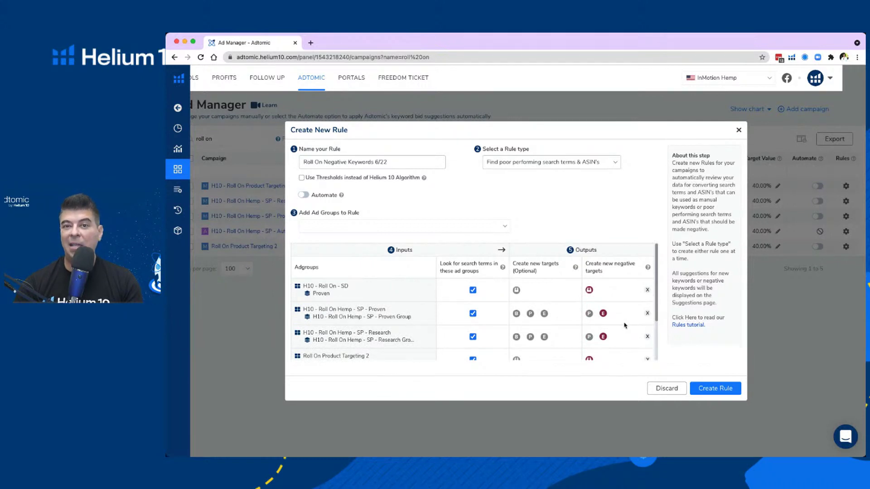
{"action": "scroll", "coordinate": [623, 324], "scroll_direction": "down", "scroll_amount": 2}
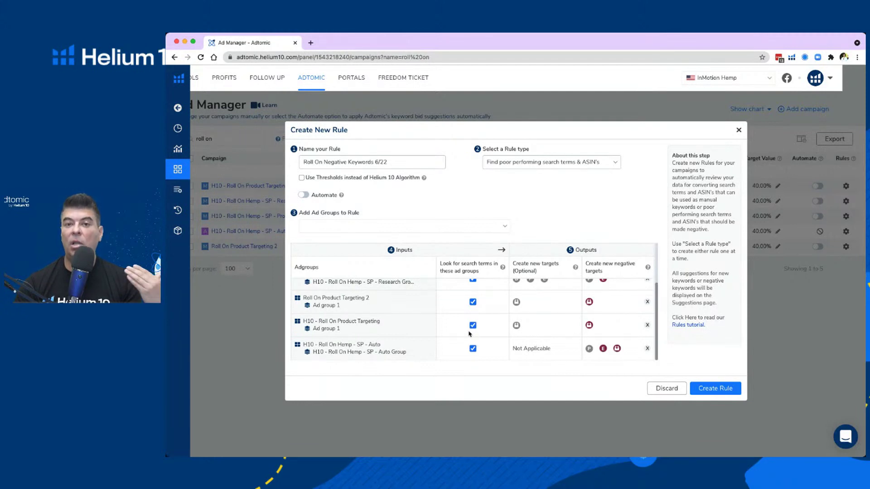
{"action": "scroll", "coordinate": [384, 315], "scroll_direction": "up", "scroll_amount": 3}
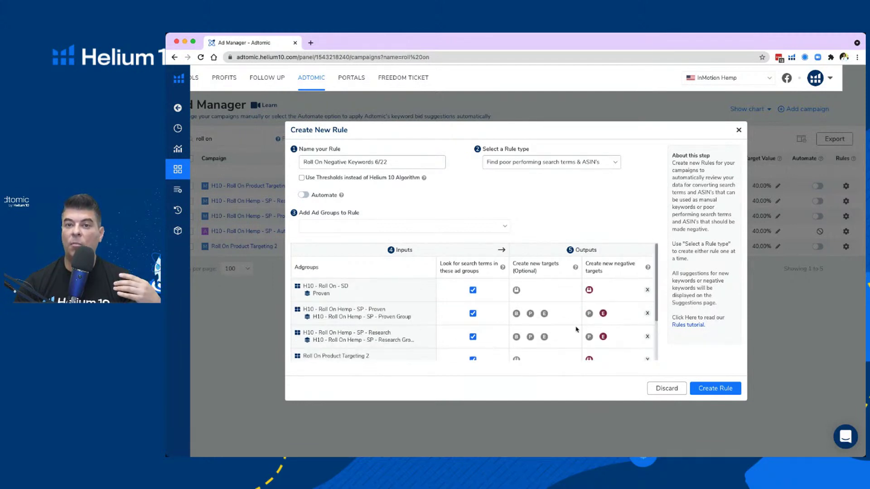
{"action": "scroll", "coordinate": [432, 310], "scroll_direction": "down", "scroll_amount": 3}
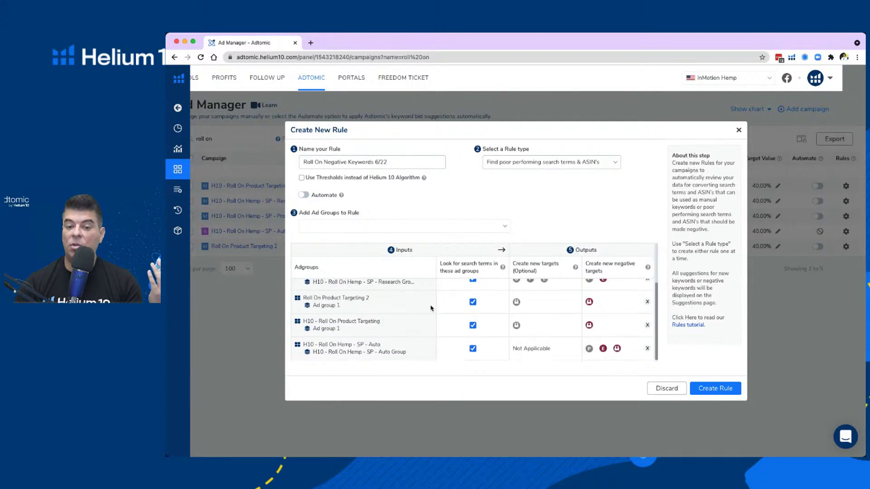
{"action": "scroll", "coordinate": [392, 354], "scroll_direction": "up", "scroll_amount": 2}
{"action": "scroll", "coordinate": [393, 355], "scroll_direction": "up", "scroll_amount": 1}
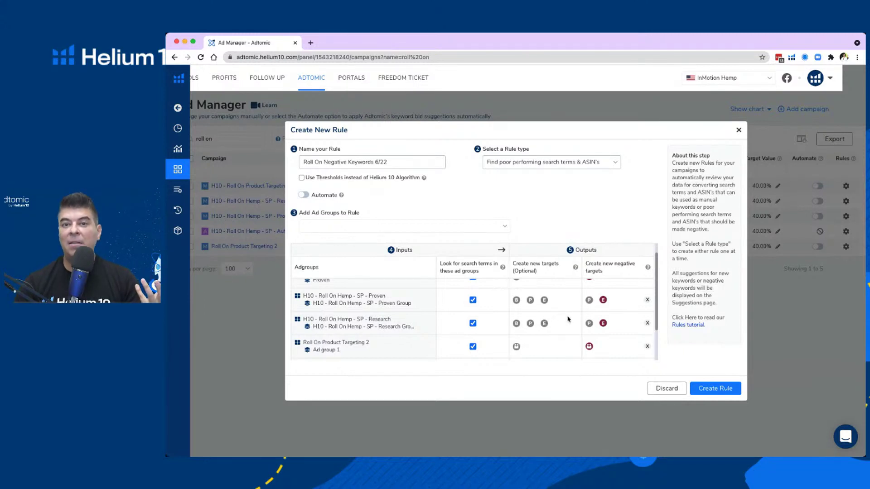
{"action": "scroll", "coordinate": [567, 319], "scroll_direction": "down", "scroll_amount": 2}
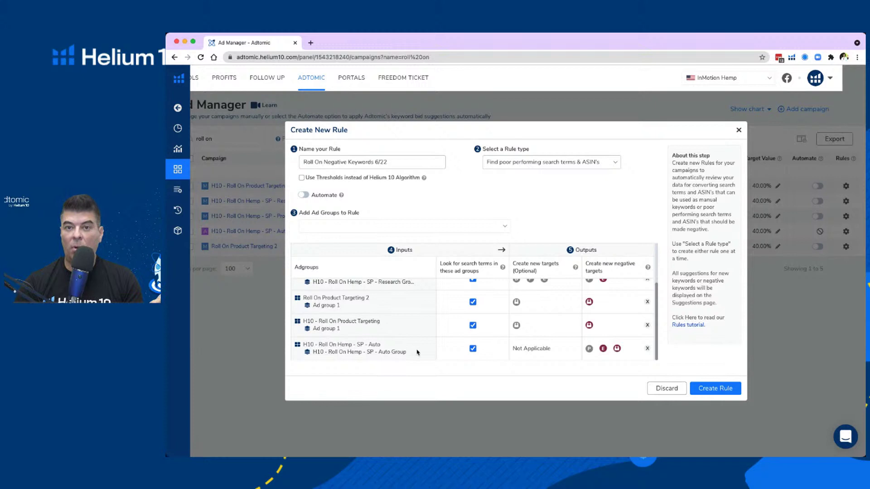
{"action": "scroll", "coordinate": [419, 353], "scroll_direction": "up", "scroll_amount": 1}
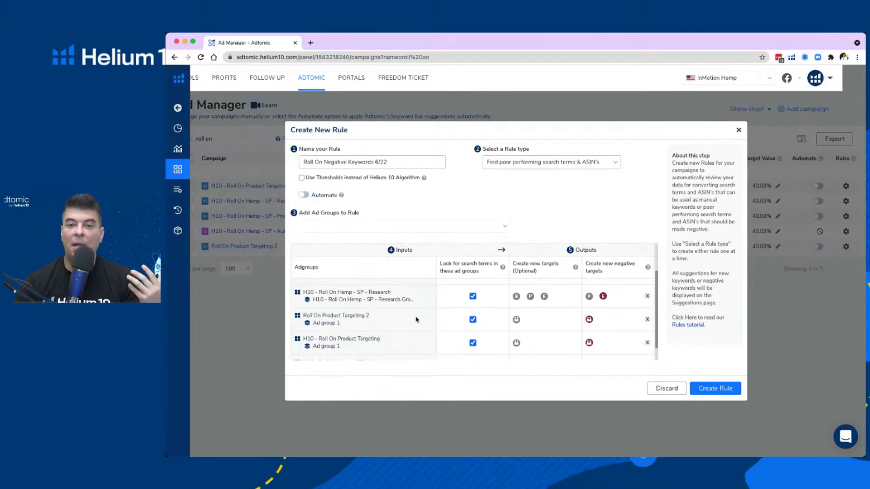
{"action": "scroll", "coordinate": [416, 320], "scroll_direction": "up", "scroll_amount": 1}
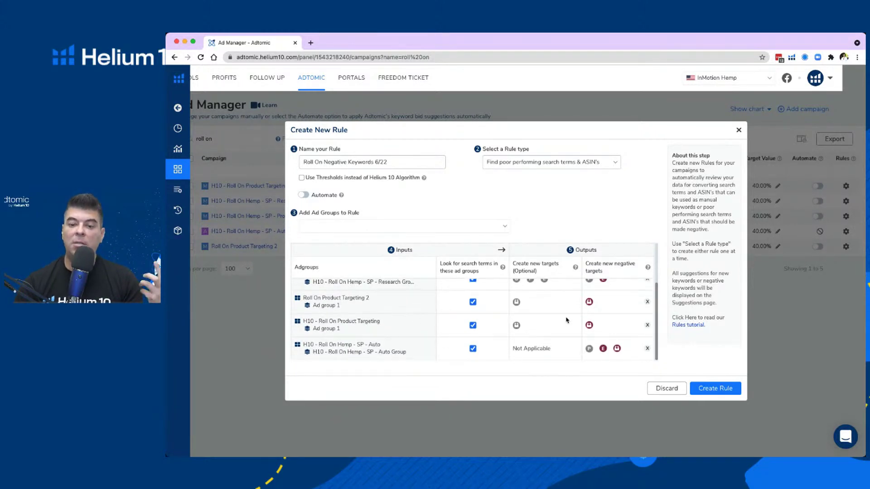
{"action": "scroll", "coordinate": [566, 320], "scroll_direction": "up", "scroll_amount": 1}
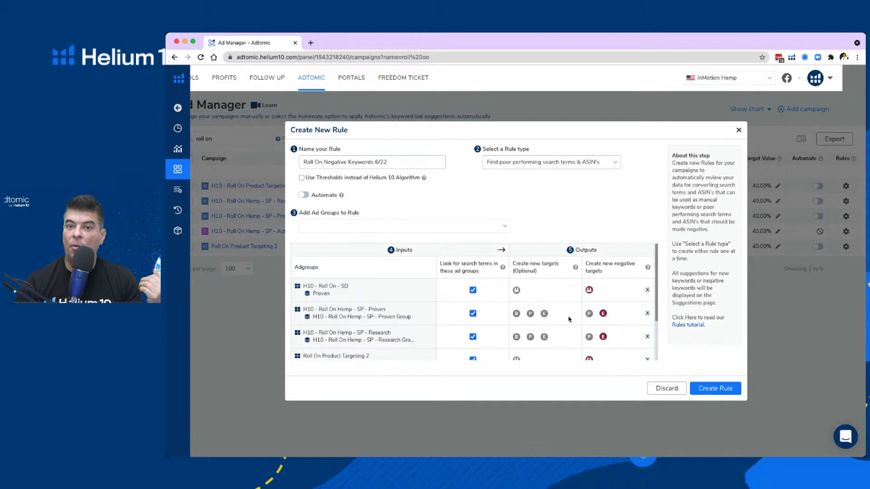
{"action": "scroll", "coordinate": [570, 319], "scroll_direction": "down", "scroll_amount": 3}
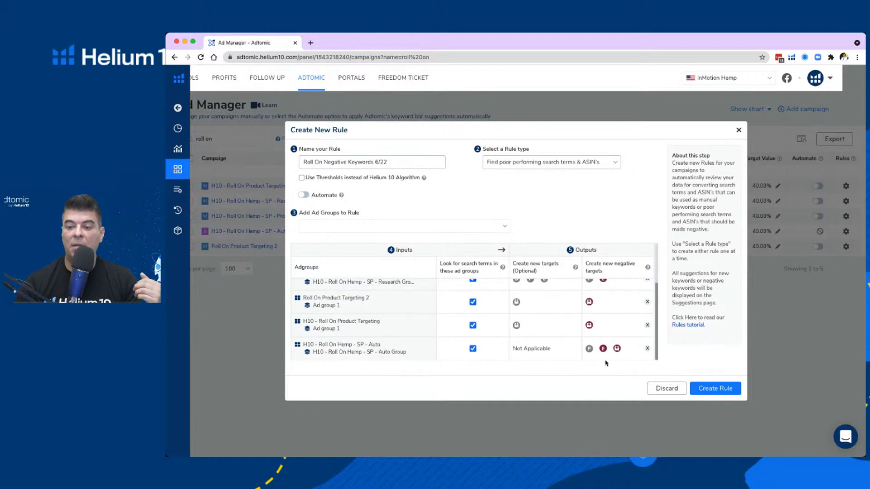
Create the Roll On Negative Keywords 6/22 rule, close the campaign's rule list and reload the campaign page.
{"action": "left_click", "coordinate": [715, 392]}
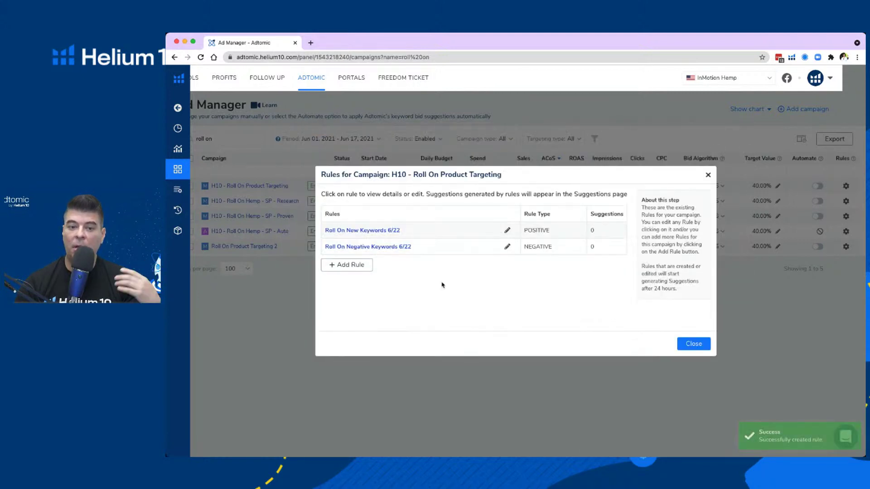
{"action": "left_click", "coordinate": [693, 345]}
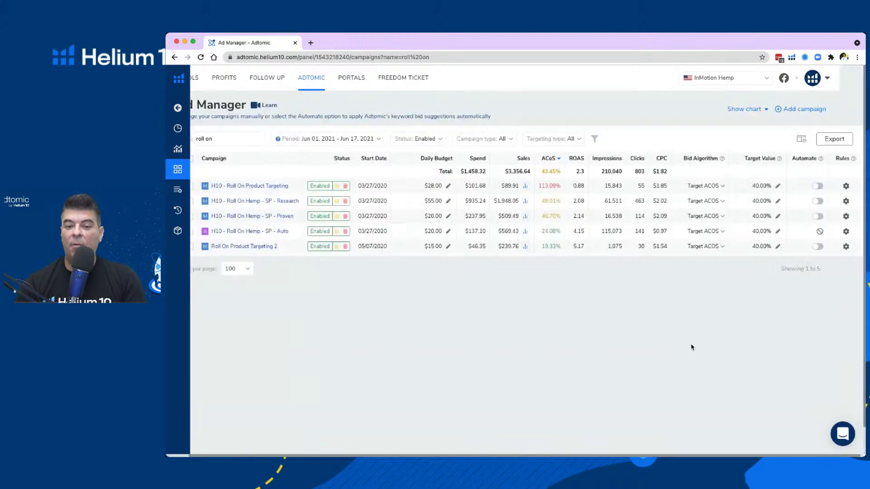
{"action": "left_click", "coordinate": [201, 57]}
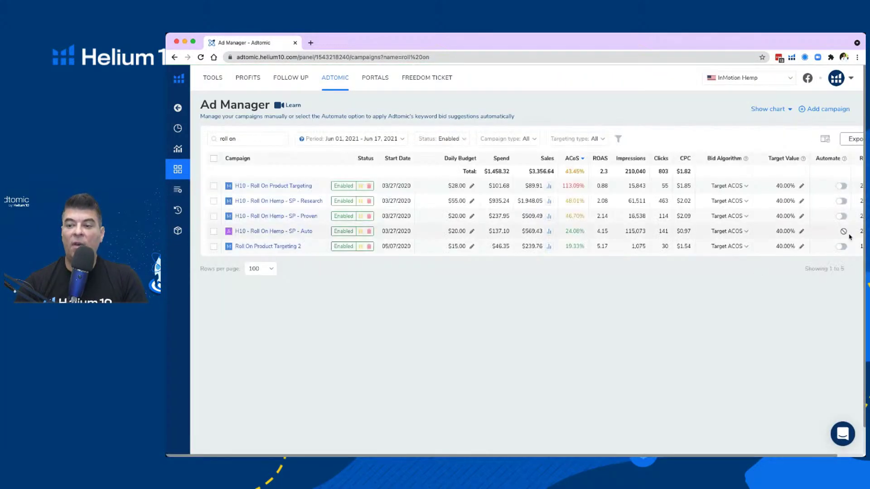
Check the campaigns' rule counts and inspect the Roll On Negative Keywords 6/22 rule of the H10 - Roll On Product Targeting campaign.
{"action": "scroll", "coordinate": [840, 229], "scroll_direction": "right", "scroll_amount": 1}
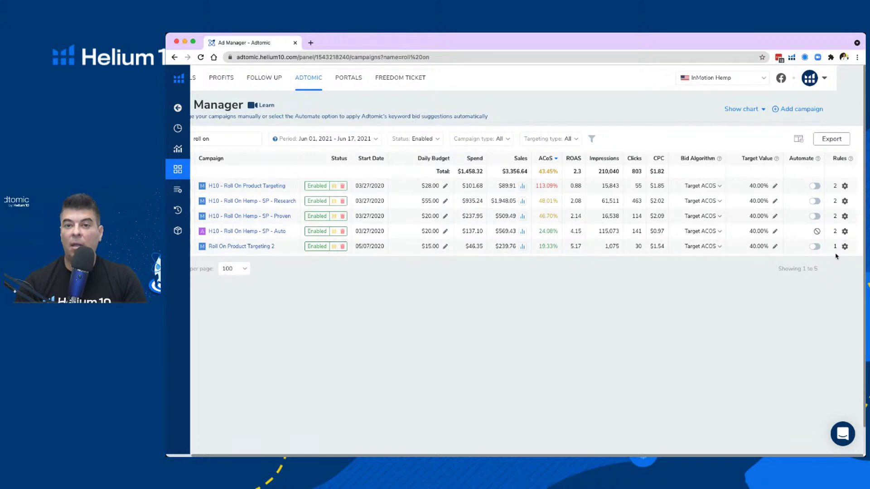
{"action": "left_click", "coordinate": [845, 188]}
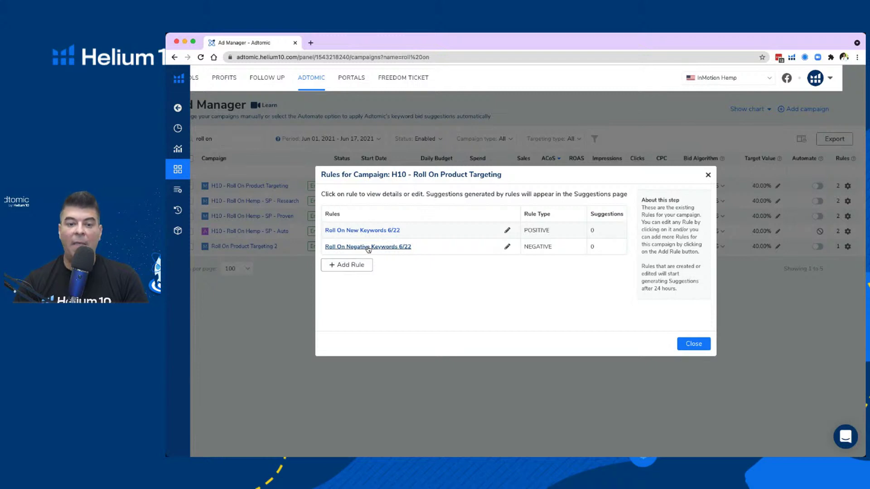
{"action": "left_click", "coordinate": [410, 246]}
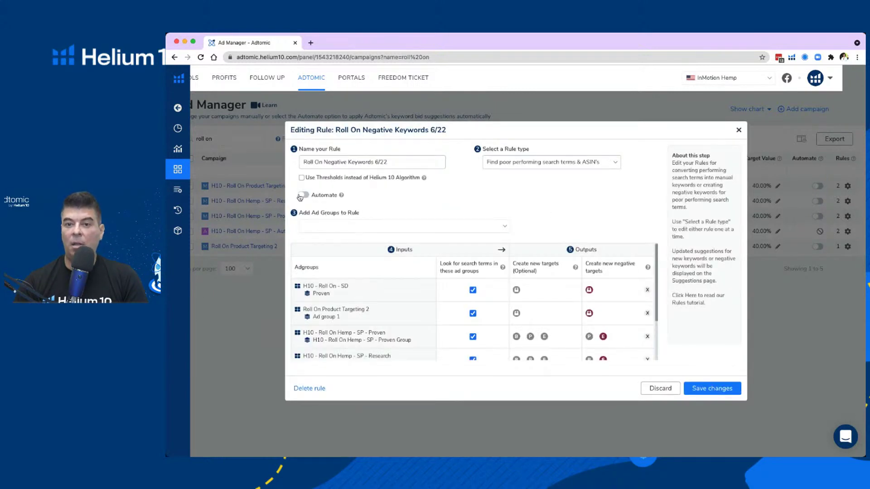
{"action": "left_click", "coordinate": [739, 131]}
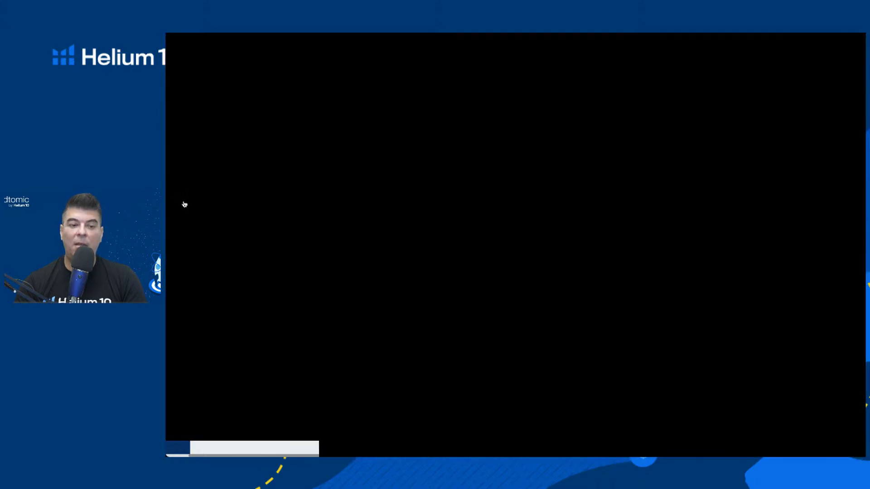
View the bid suggestions, followed by the new keyword and negative keyword suggestions.
{"action": "mouse_move", "coordinate": [184, 206]}
{"action": "left_click", "coordinate": [215, 191]}
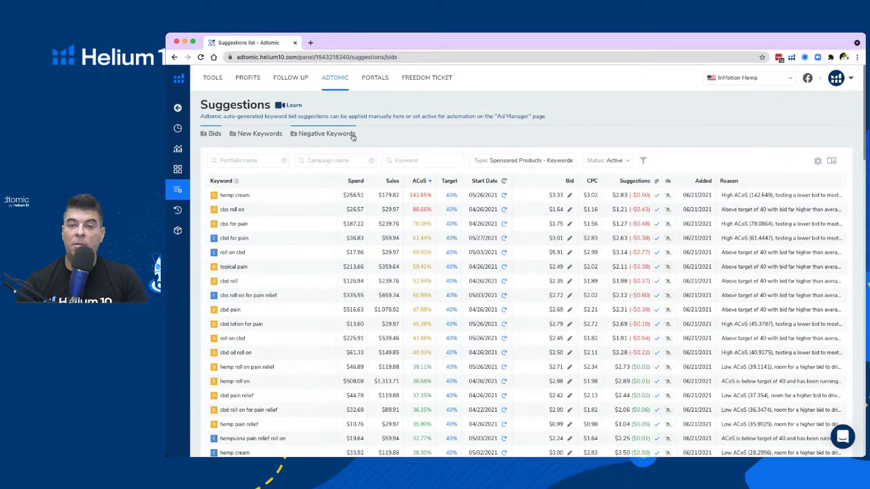
{"action": "left_click", "coordinate": [260, 136]}
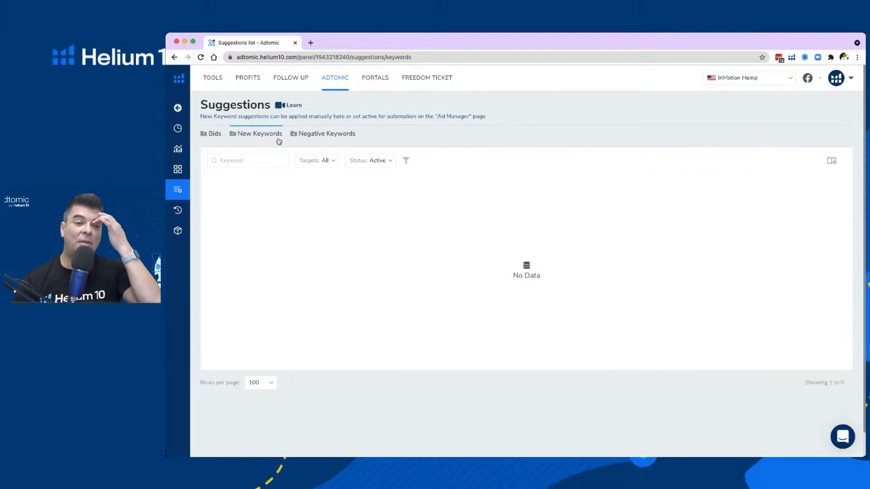
{"action": "left_click", "coordinate": [329, 136]}
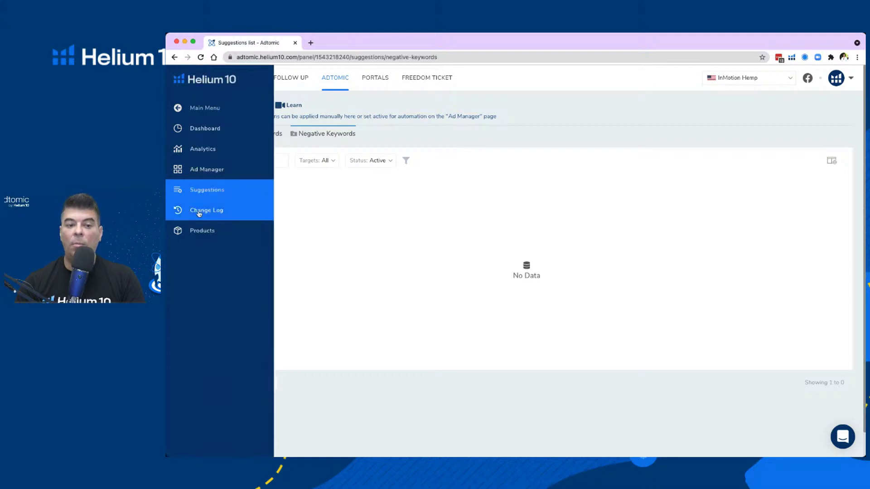
Open the Change Log and filter it by the Auto Bid Change type.
{"action": "left_click", "coordinate": [198, 213]}
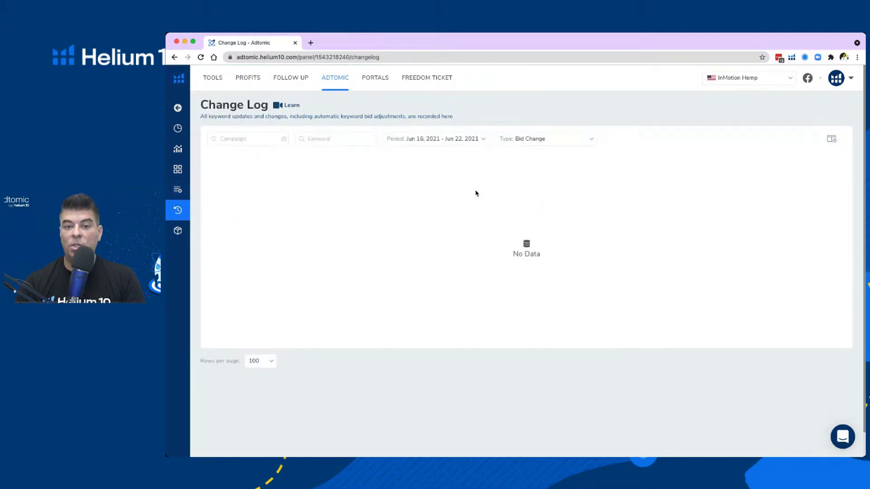
{"action": "left_click", "coordinate": [525, 140]}
{"action": "left_click", "coordinate": [527, 167]}
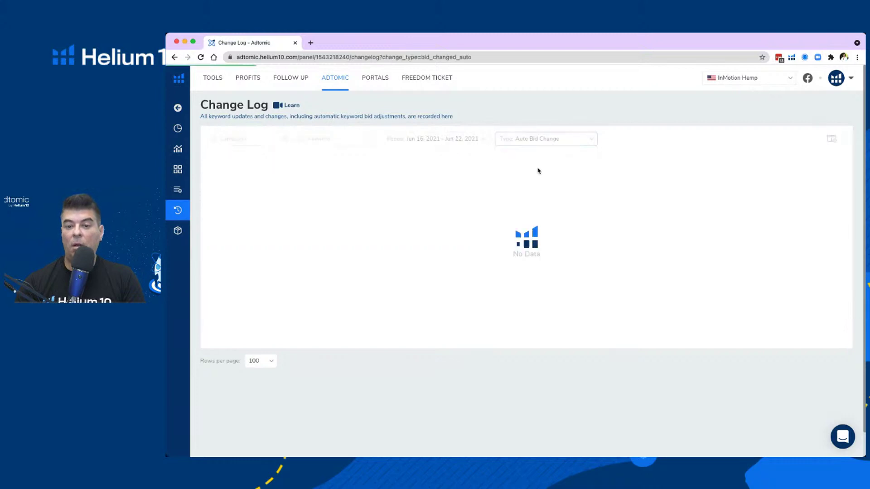
Filter the Change Log by the Keyword Change type.
{"action": "left_click", "coordinate": [538, 140]}
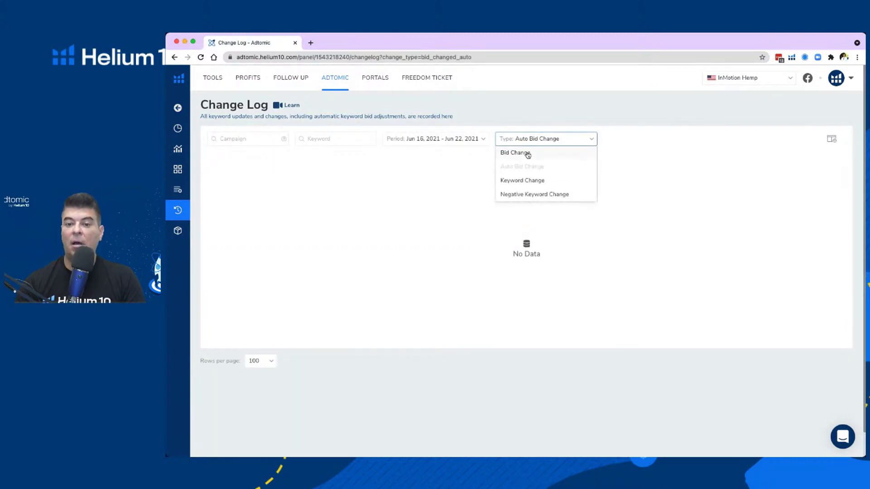
{"action": "left_click", "coordinate": [529, 184]}
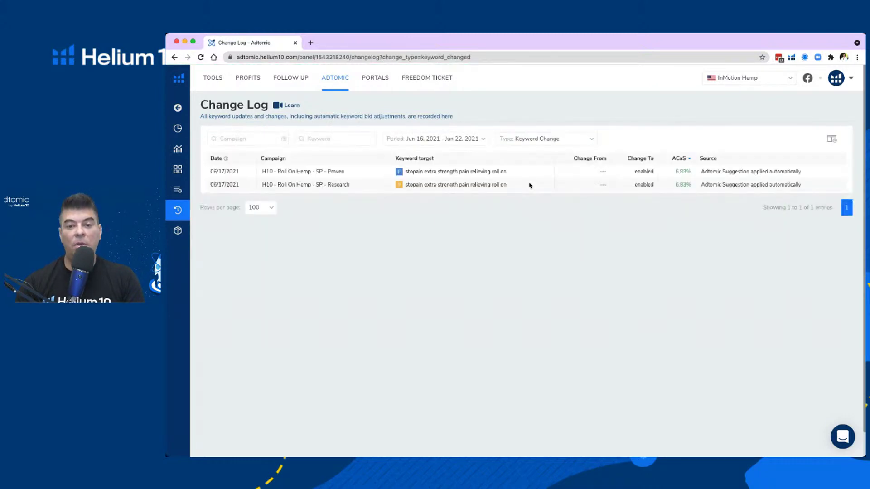
{"action": "left_click", "coordinate": [529, 139]}
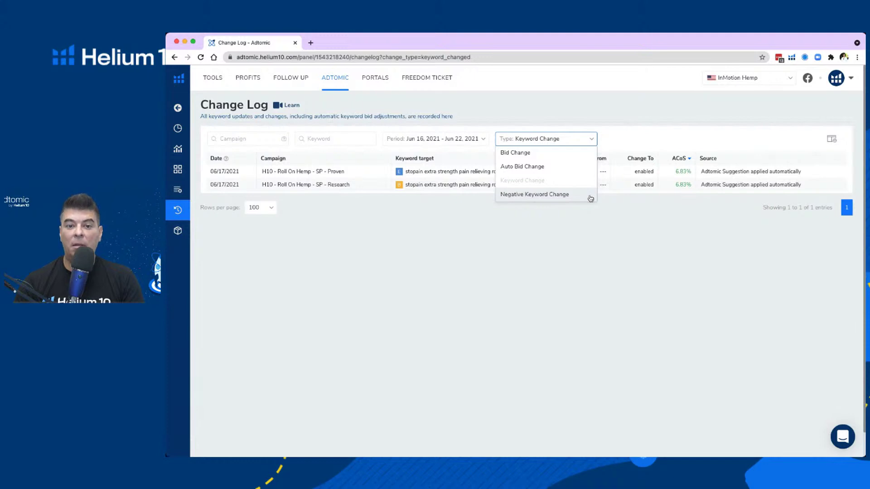
Open the Ad Manager and look over the campaigns' metrics, bid algorithm, automation and rules columns.
{"action": "mouse_move", "coordinate": [212, 185]}
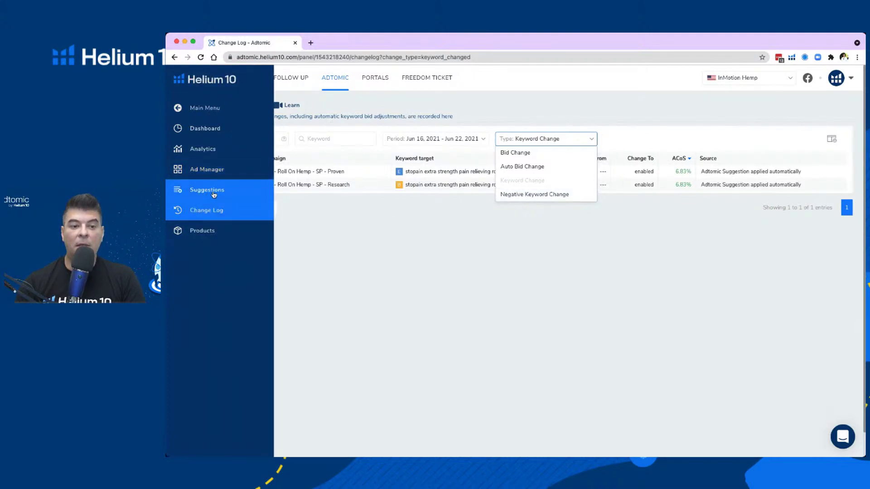
{"action": "left_click", "coordinate": [204, 169]}
{"action": "scroll", "coordinate": [780, 217], "scroll_direction": "right", "scroll_amount": 2}
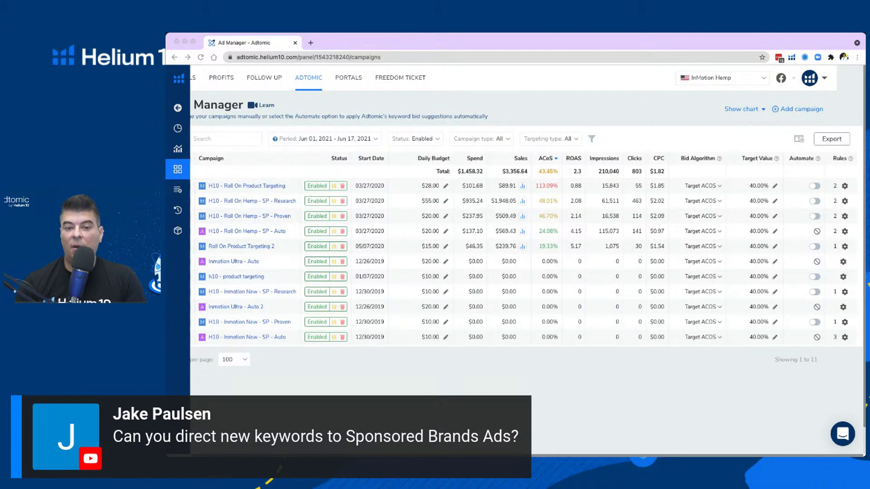
{"action": "left_click", "coordinate": [229, 157]}
{"action": "scroll", "coordinate": [229, 157], "scroll_direction": "down", "scroll_amount": 1}
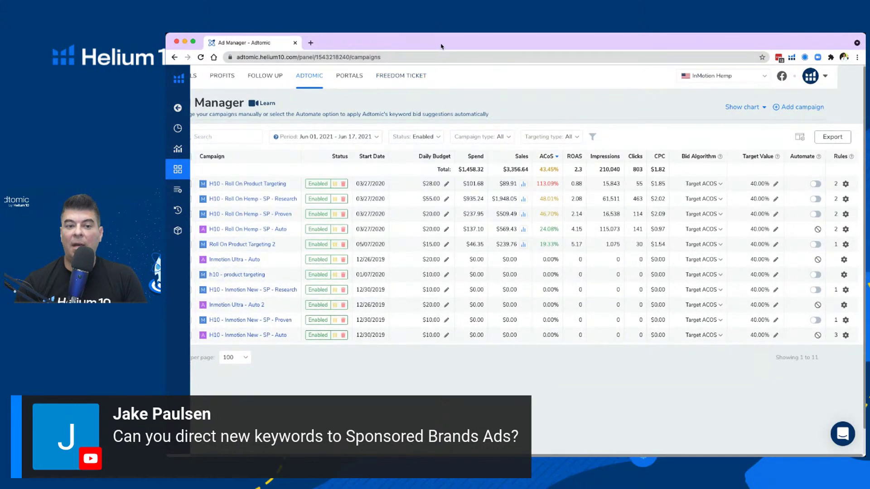
{"action": "scroll", "coordinate": [407, 149], "scroll_direction": "left", "scroll_amount": 3}
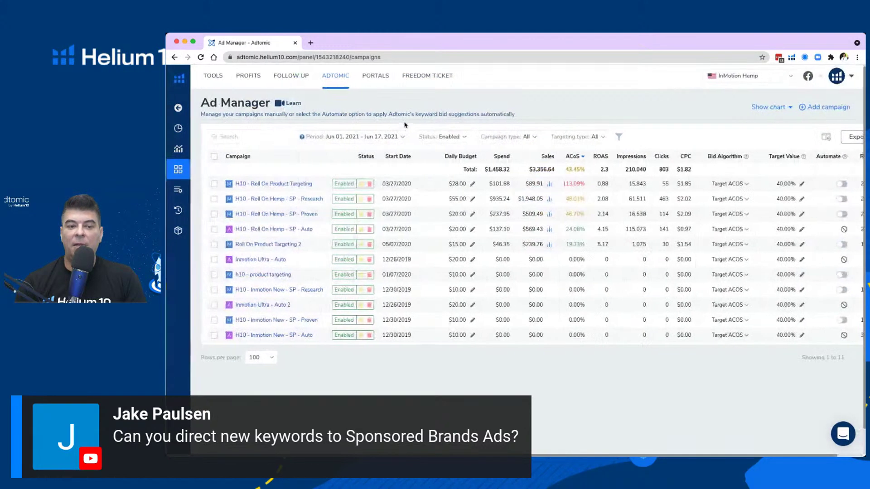
Filter the campaigns by the Sponsored Brands campaign type, and set the campaign type back to All.
{"action": "left_click", "coordinate": [513, 138]}
{"action": "left_click", "coordinate": [506, 164]}
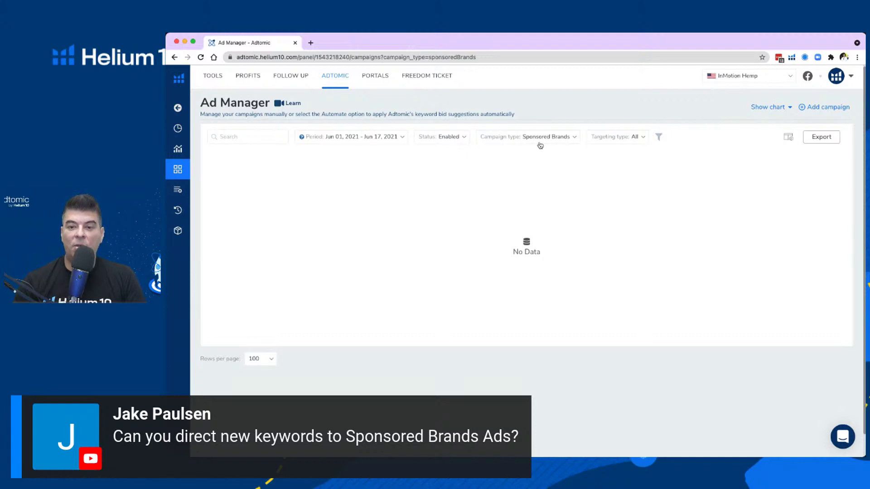
{"action": "left_click", "coordinate": [526, 138]}
{"action": "left_click", "coordinate": [509, 150]}
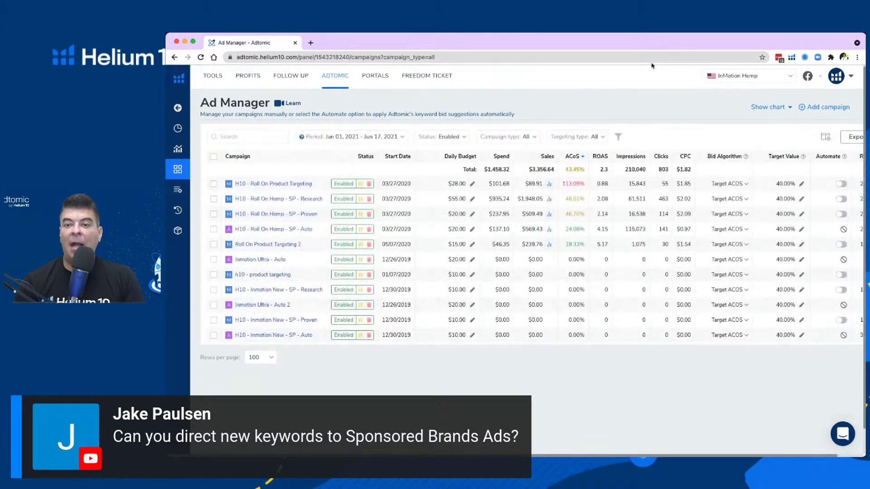
{"action": "left_click_drag", "start_coordinate": [865, 34], "coordinate": [865, 40]}
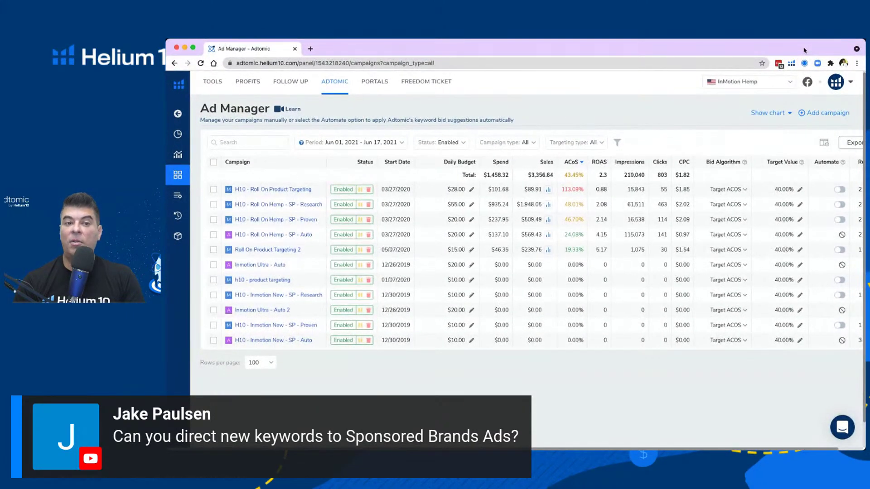
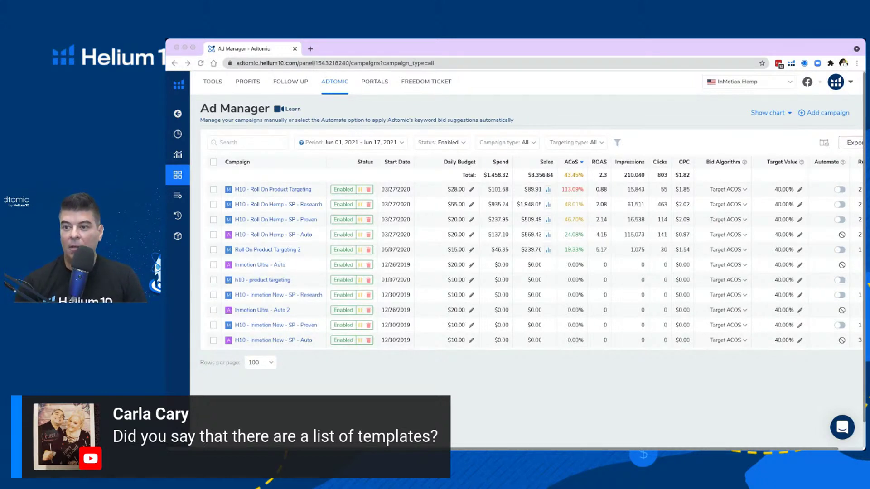
View the bid suggestions and return to the Ad Manager campaign list.
{"action": "left_click", "coordinate": [760, 48]}
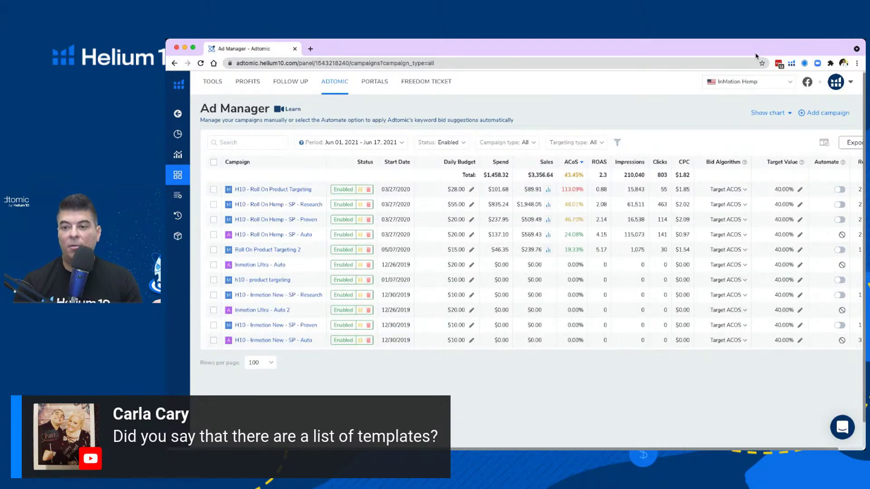
{"action": "scroll", "coordinate": [743, 194], "scroll_direction": "right", "scroll_amount": 3}
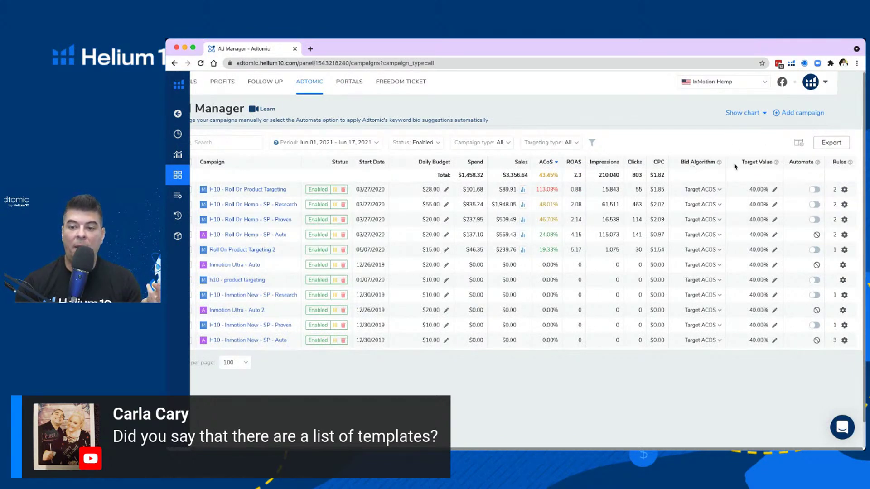
{"action": "scroll", "coordinate": [779, 186], "scroll_direction": "left", "scroll_amount": 3}
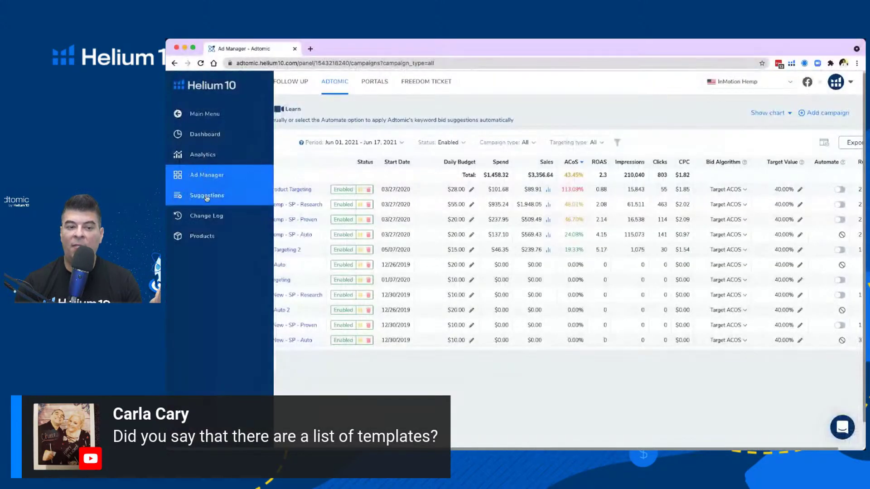
{"action": "left_click", "coordinate": [207, 196]}
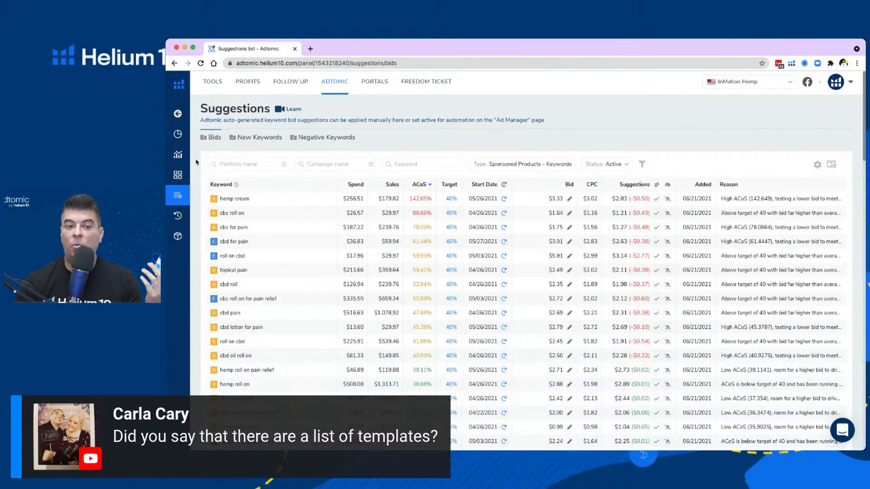
{"action": "mouse_move", "coordinate": [188, 178]}
{"action": "left_click", "coordinate": [187, 178]}
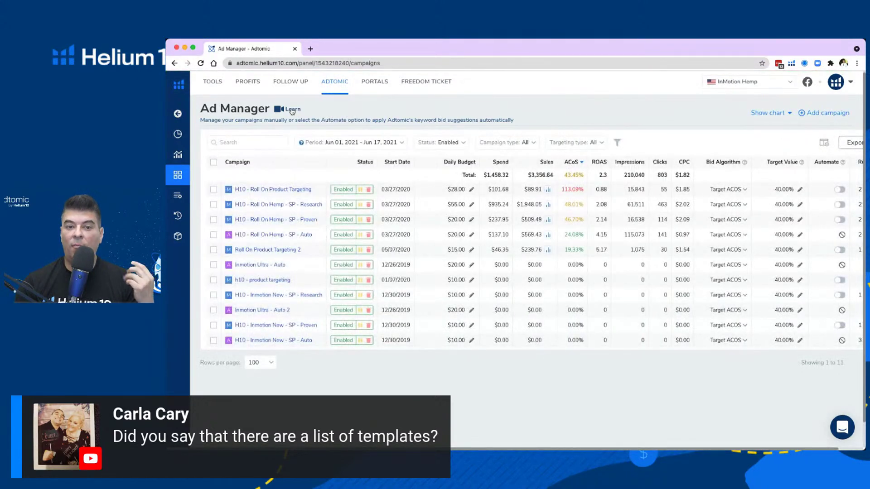
Open the Ad Manager's training videos, pause playback, look through the list of Adtomic lessons and close it.
{"action": "left_click", "coordinate": [293, 110]}
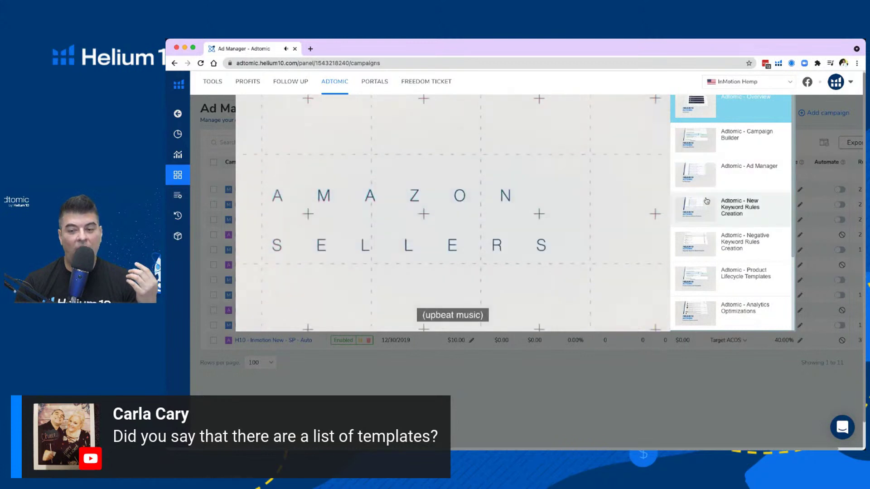
{"action": "left_click", "coordinate": [444, 249]}
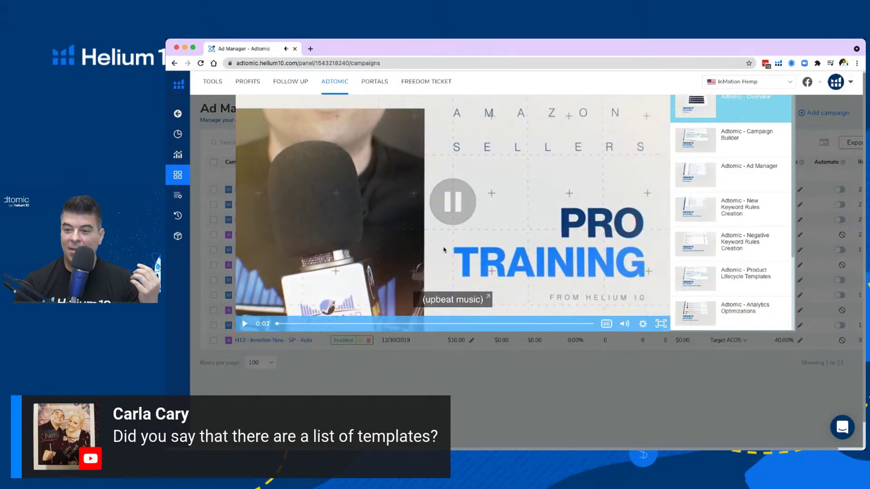
{"action": "scroll", "coordinate": [745, 192], "scroll_direction": "down", "scroll_amount": 3}
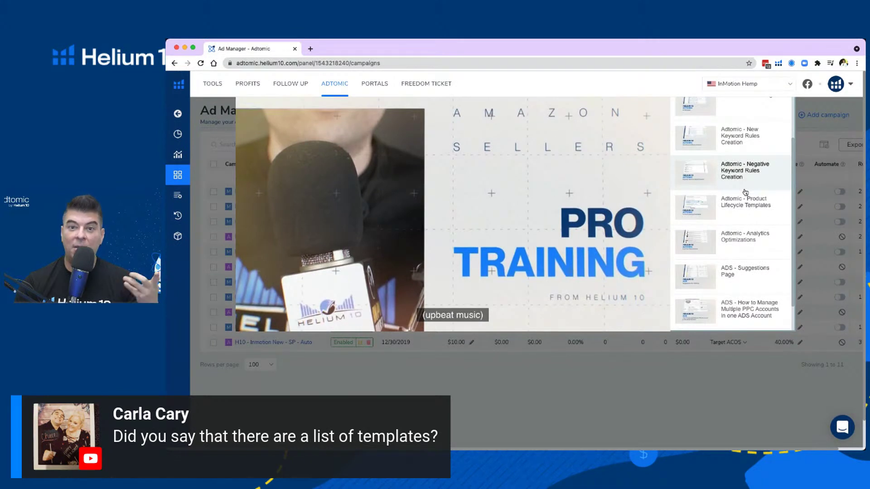
{"action": "scroll", "coordinate": [746, 193], "scroll_direction": "up", "scroll_amount": 3}
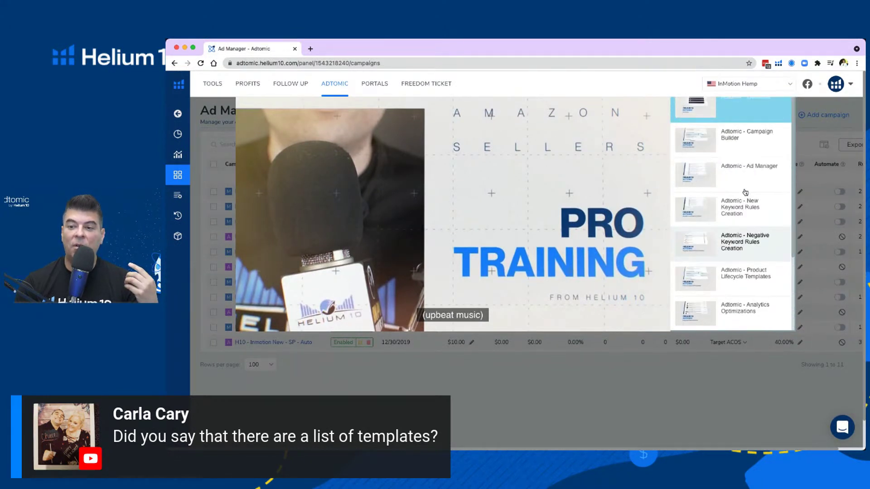
{"action": "scroll", "coordinate": [756, 199], "scroll_direction": "down", "scroll_amount": 3}
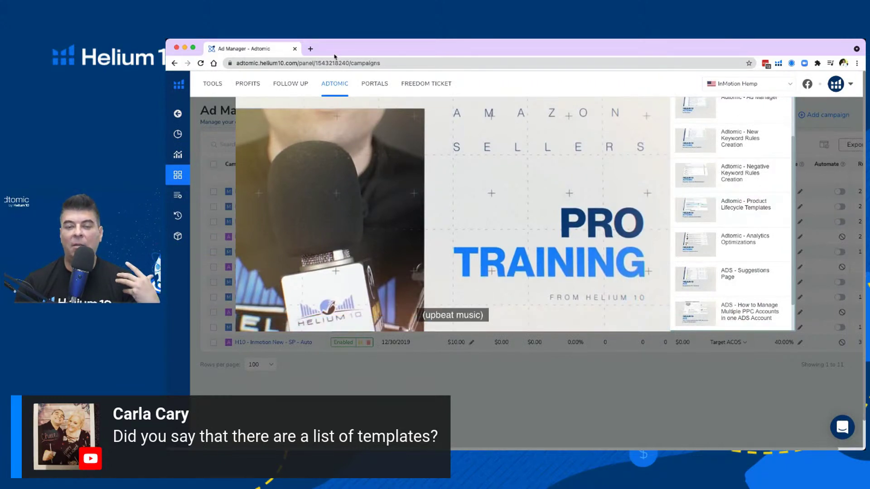
{"action": "left_click", "coordinate": [544, 396]}
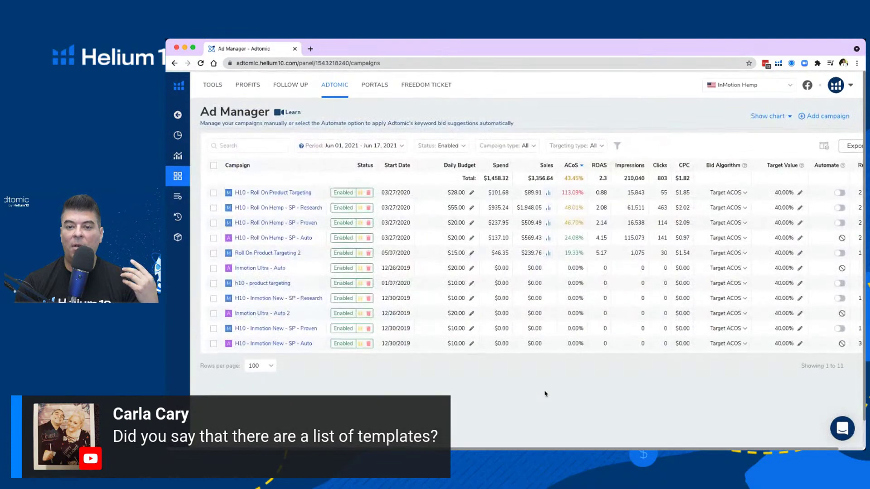
Try the Max Orders bid algorithm on the H10 - Roll On Product Targeting campaign and discard the change.
{"action": "left_click", "coordinate": [744, 192]}
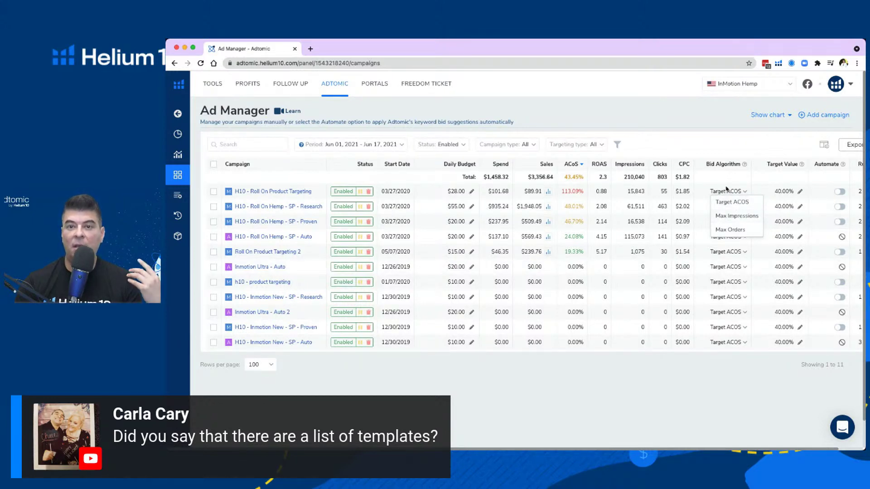
{"action": "left_click", "coordinate": [736, 143]}
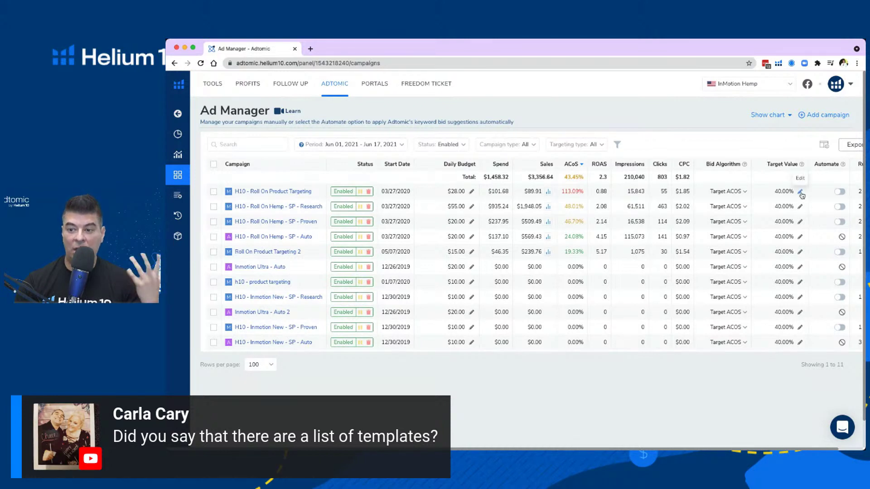
{"action": "left_click", "coordinate": [745, 192]}
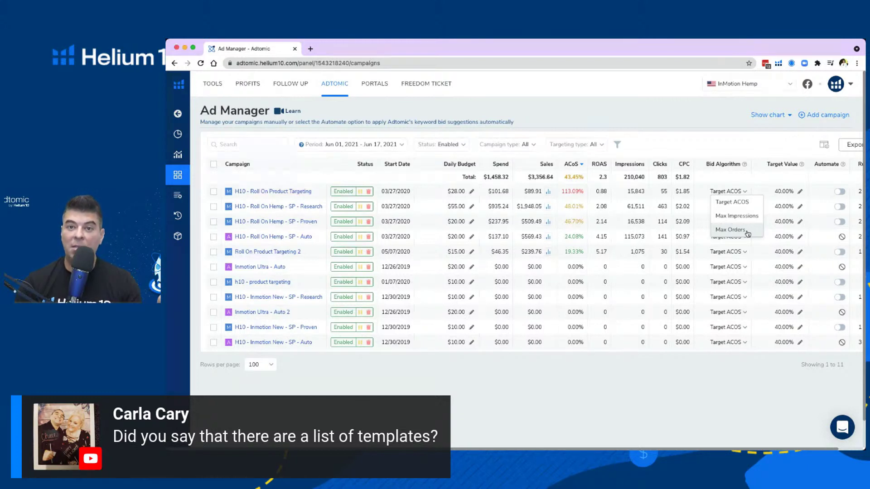
{"action": "left_click", "coordinate": [730, 229]}
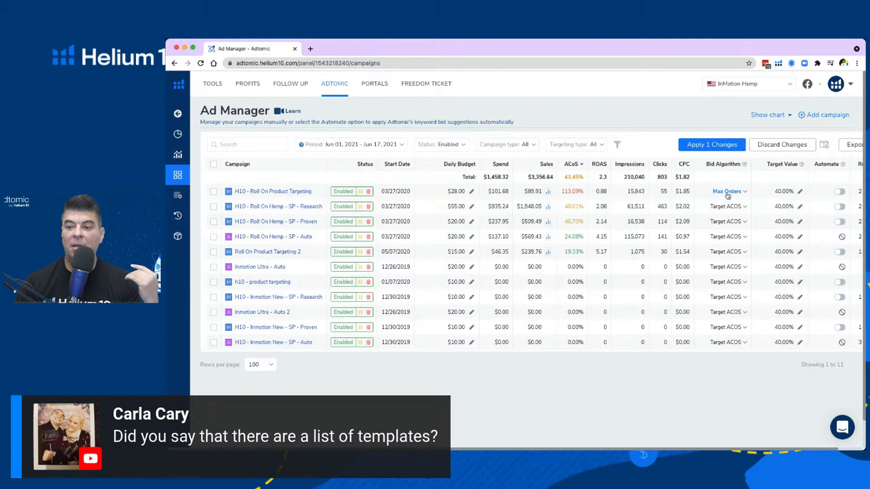
{"action": "left_click", "coordinate": [774, 147]}
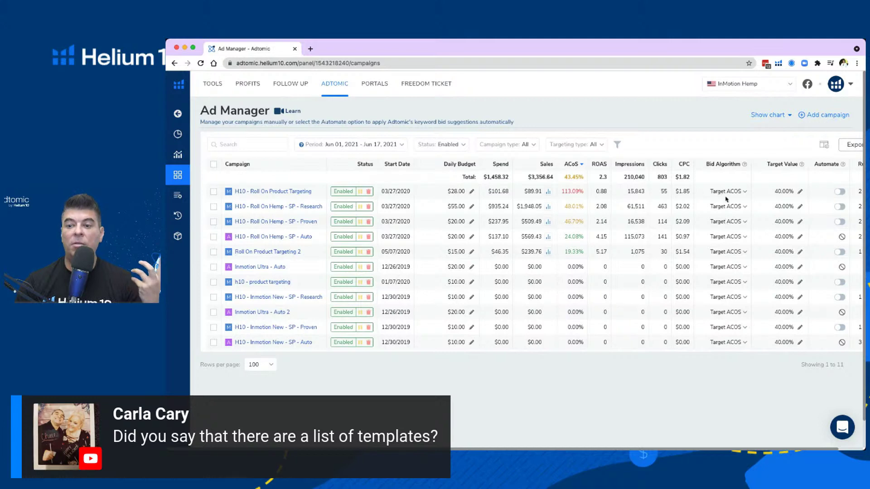
Start adding a campaign with the Quick builder and view its Product Lifecycle Stage templates.
{"action": "left_click", "coordinate": [824, 118]}
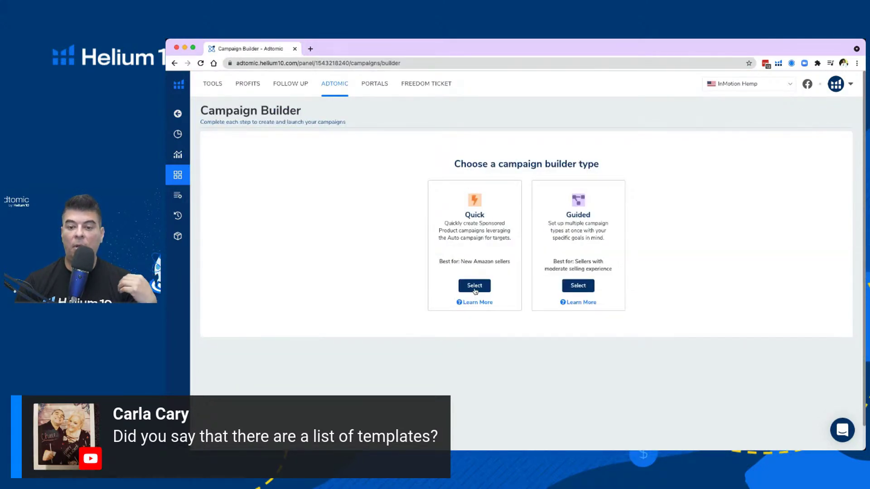
{"action": "left_click", "coordinate": [474, 290]}
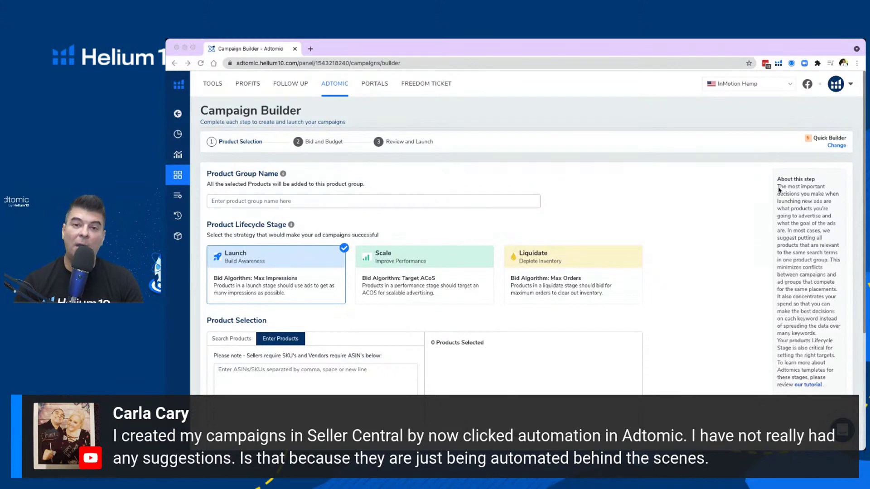
{"action": "left_click", "coordinate": [792, 115]}
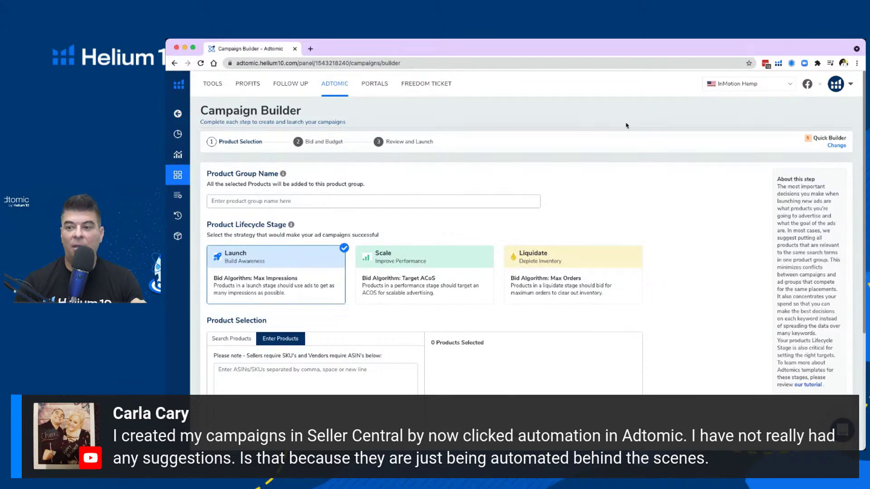
Filter the Change Log by the Auto Bid Change type for the period Apr 24, 2021 - Jun 22, 2021.
{"action": "left_click", "coordinate": [195, 215]}
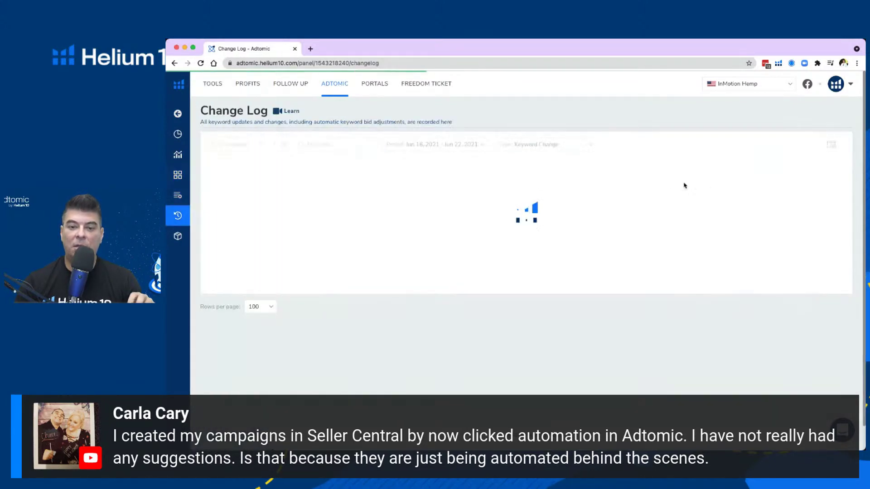
{"action": "left_click", "coordinate": [537, 148]}
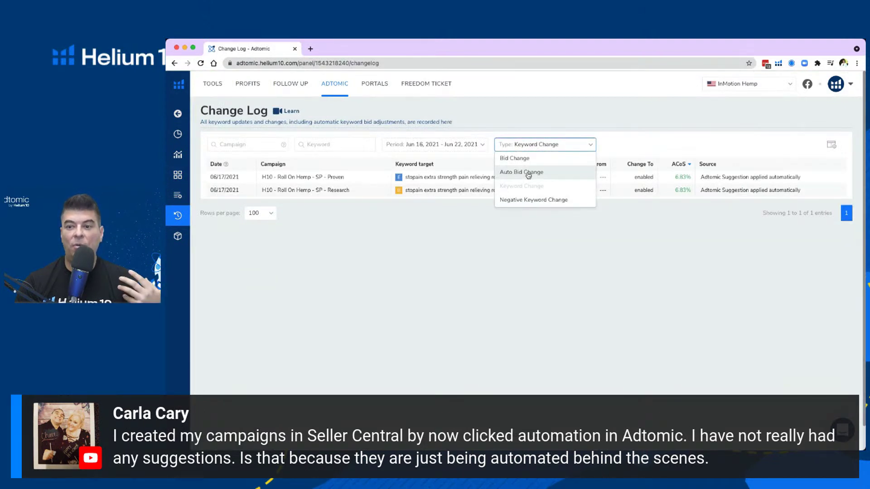
{"action": "left_click", "coordinate": [529, 173]}
{"action": "left_click", "coordinate": [540, 144]}
{"action": "left_click", "coordinate": [446, 153]}
{"action": "left_click", "coordinate": [427, 189]}
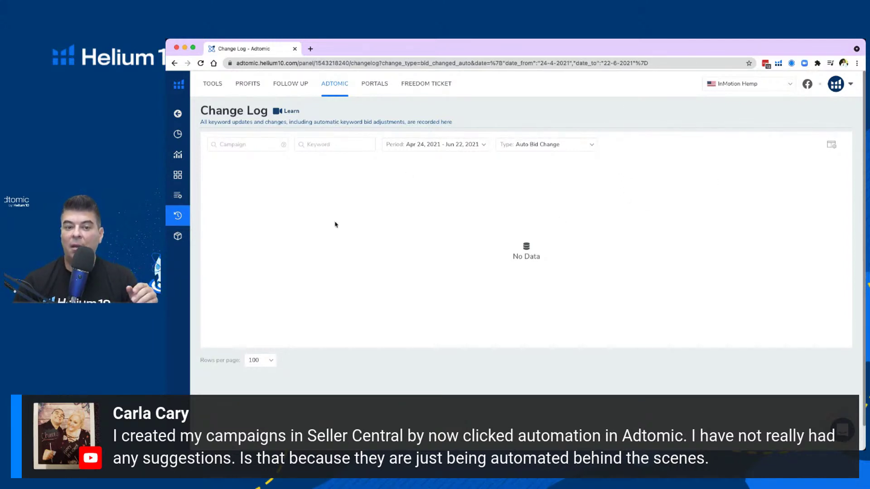
Check the Suggestions page's bid list again and go back to the Ad Manager.
{"action": "left_click", "coordinate": [186, 198]}
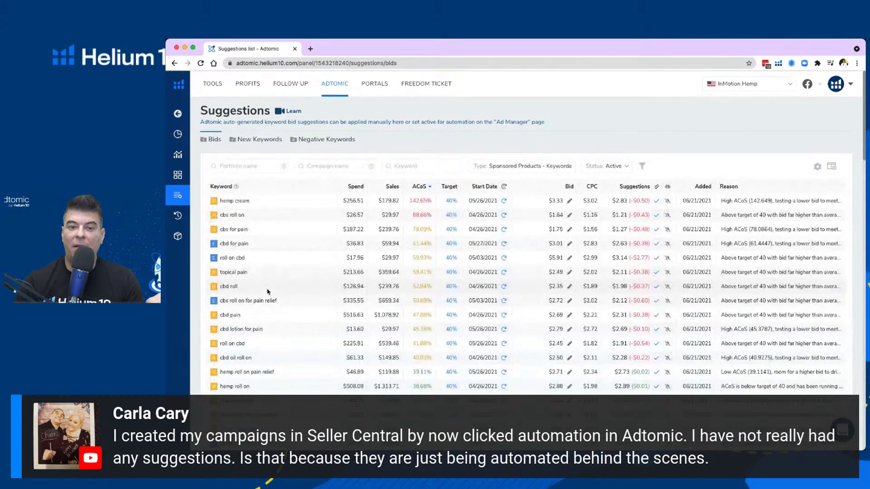
{"action": "left_click", "coordinate": [199, 174]}
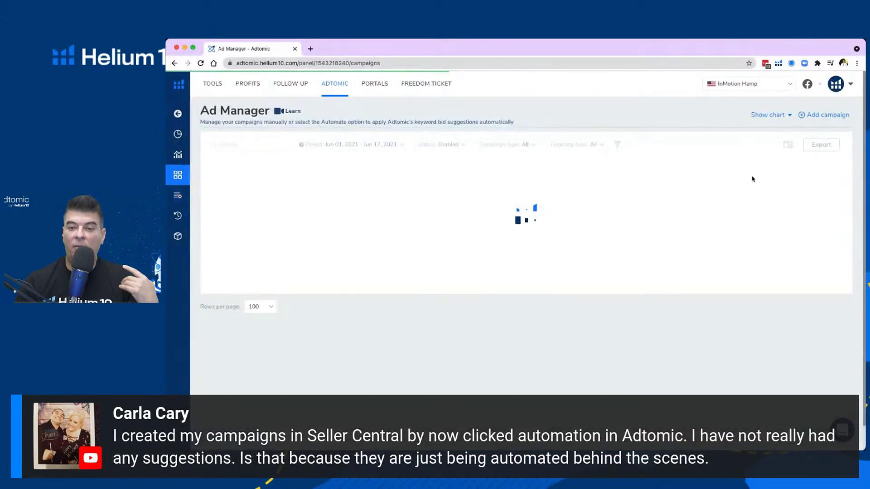
Check the Automate column for the Ad Manager campaigns, and review the keyword bid suggestions on the Suggestions page.
{"action": "scroll", "coordinate": [784, 204], "scroll_direction": "right", "scroll_amount": 1}
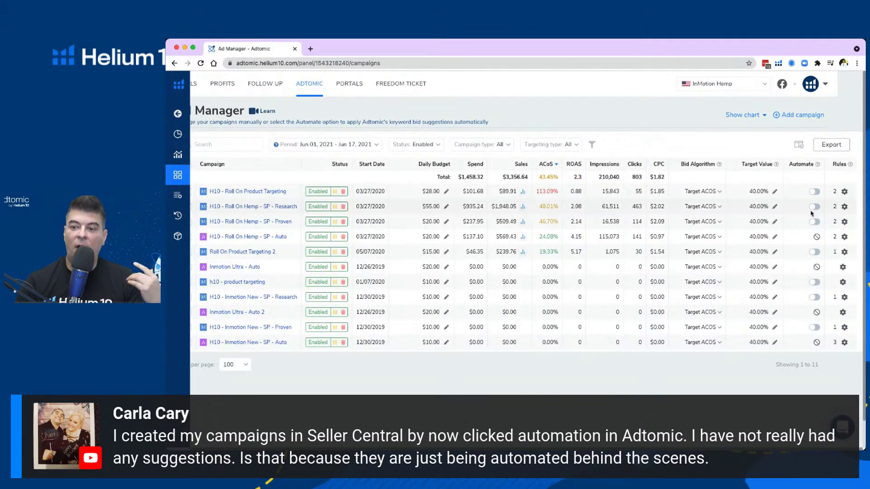
{"action": "scroll", "coordinate": [770, 267], "scroll_direction": "left", "scroll_amount": 1}
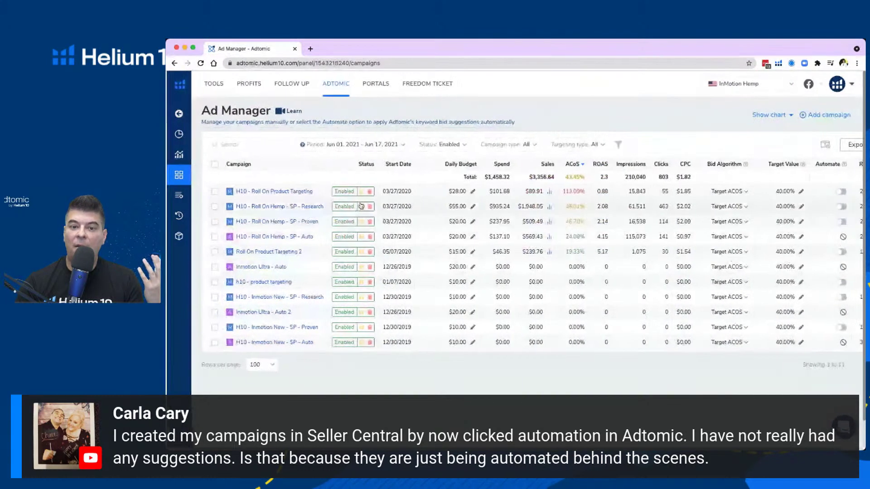
{"action": "left_click", "coordinate": [192, 197]}
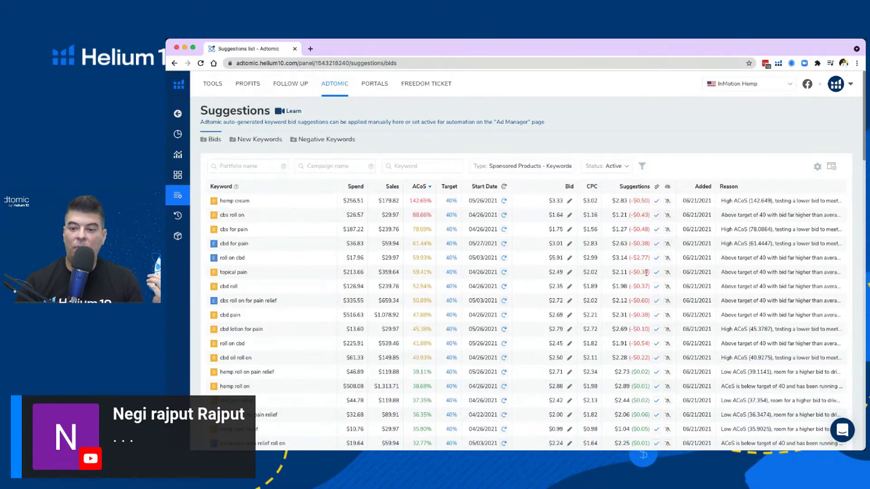
{"action": "scroll", "coordinate": [643, 276], "scroll_direction": "down", "scroll_amount": 8}
{"action": "scroll", "coordinate": [634, 178], "scroll_direction": "down", "scroll_amount": 10}
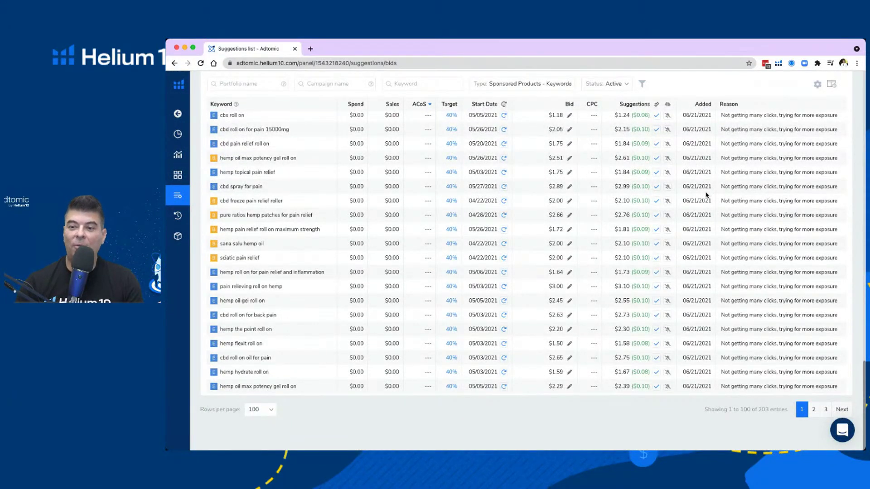
{"action": "scroll", "coordinate": [673, 185], "scroll_direction": "up", "scroll_amount": 15}
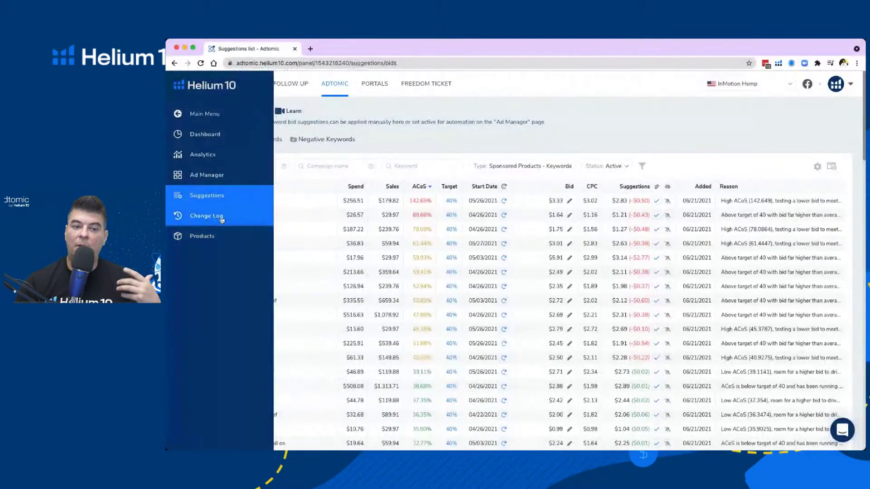
View the Auto Bid Change entries in the Change Log and return to the Suggestions page.
{"action": "left_click", "coordinate": [219, 217]}
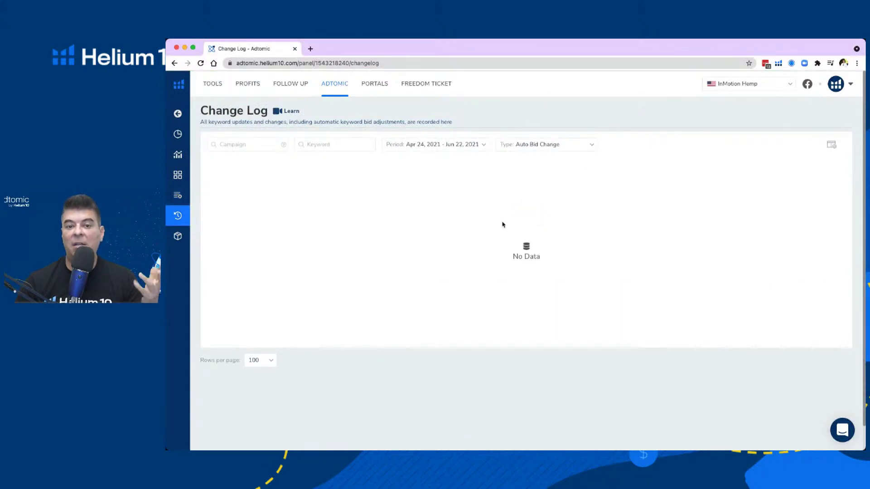
{"action": "left_click", "coordinate": [195, 195]}
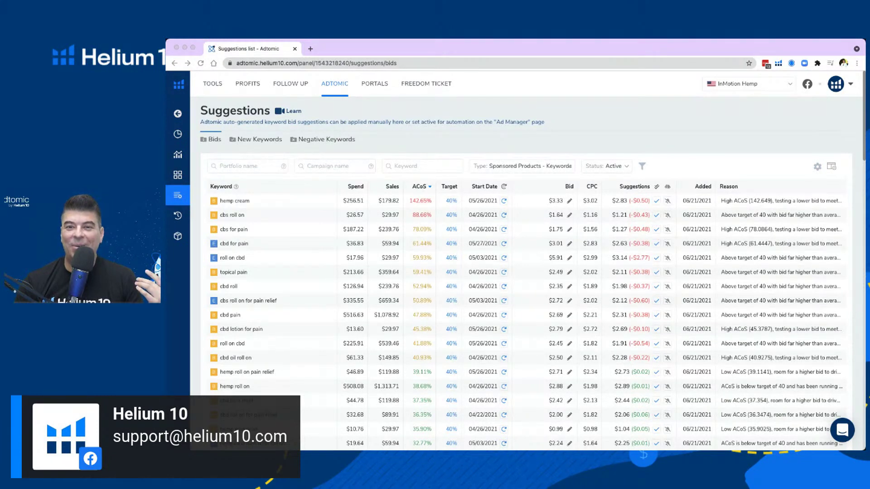
View the Amazon marketplaces available for the InMotion Hemp account without switching marketplace.
{"action": "left_click", "coordinate": [800, 127]}
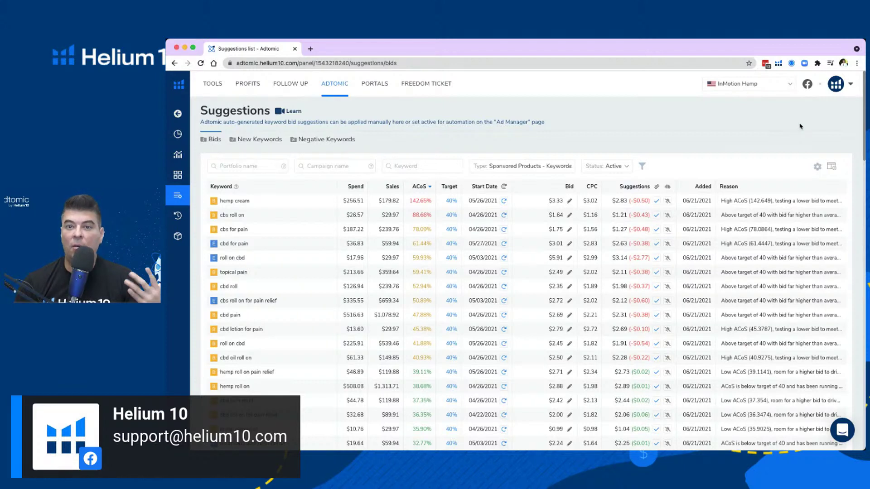
{"action": "left_click", "coordinate": [764, 89]}
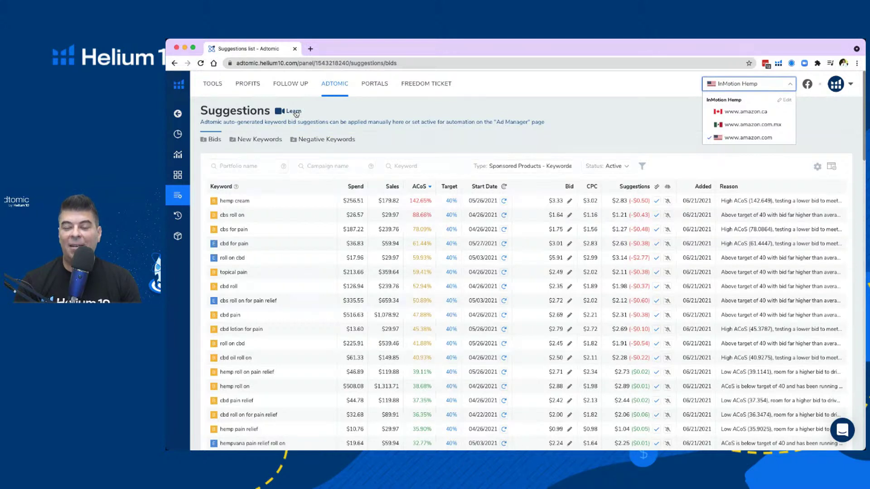
{"action": "left_click", "coordinate": [688, 118]}
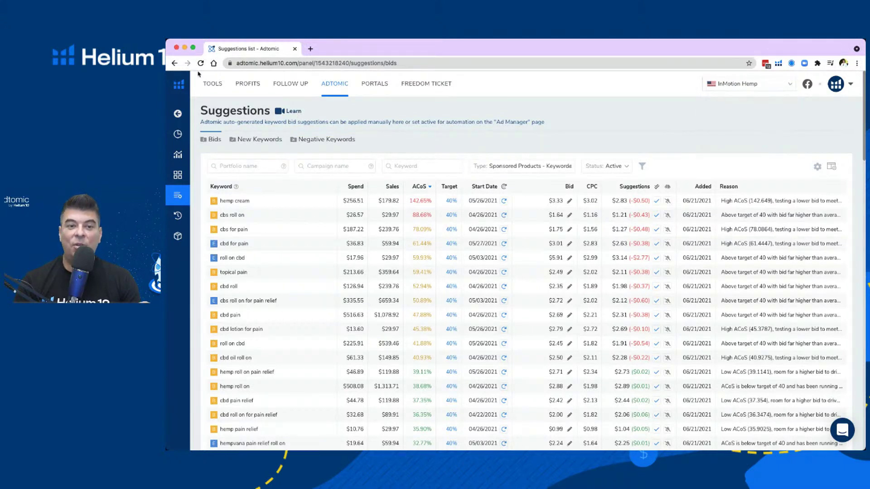